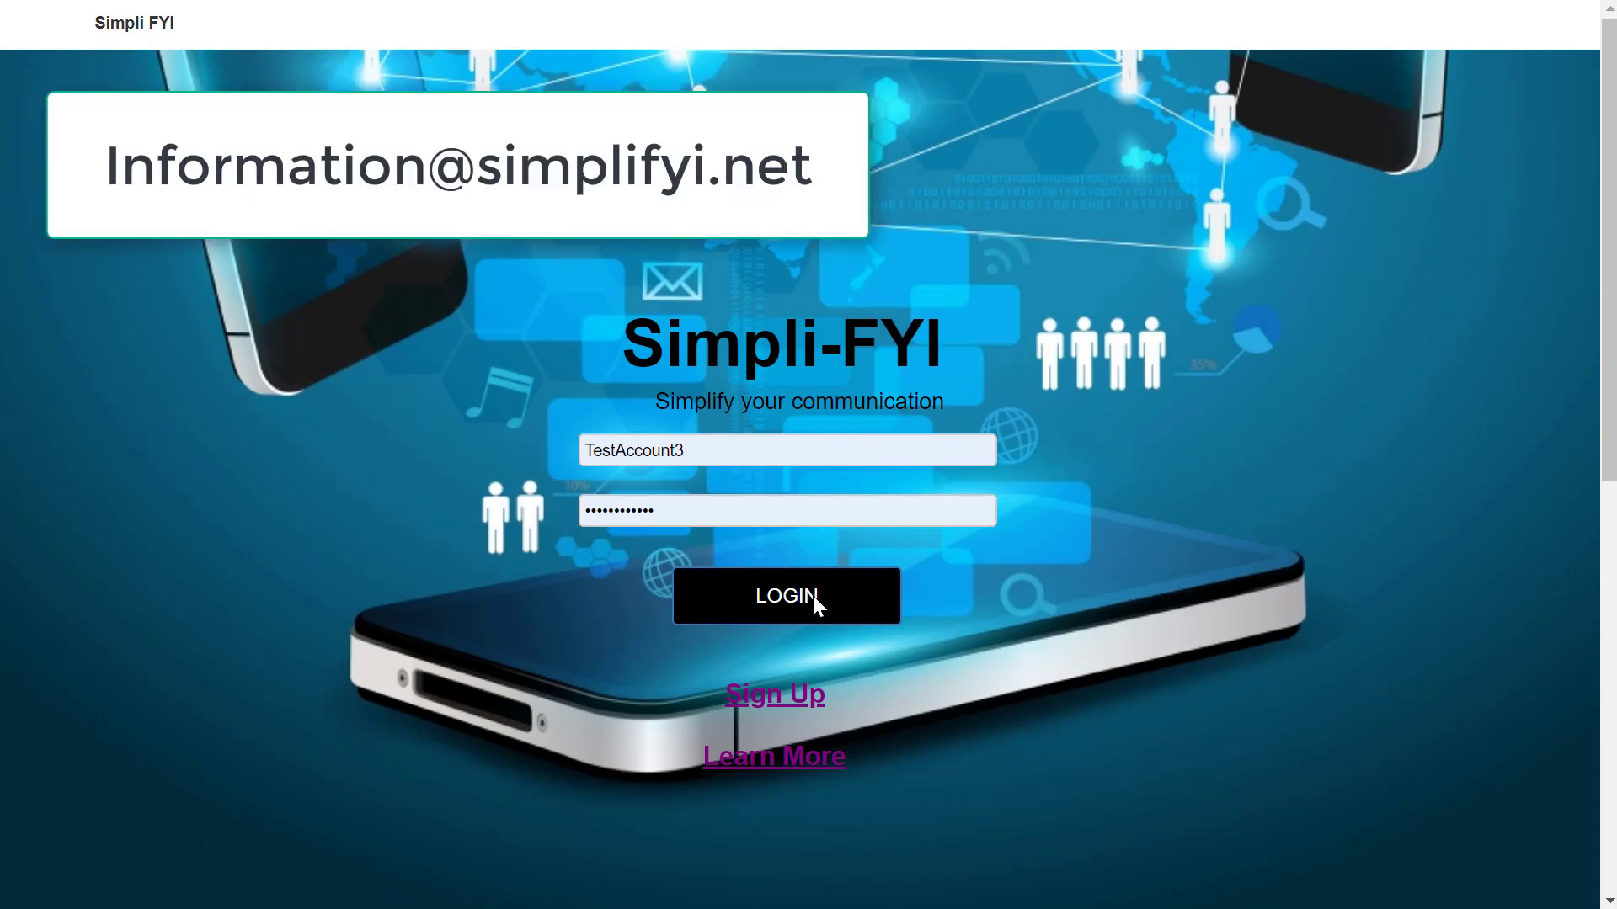
Log in to Simpli-FYI with the test account's filled-in username and password.
left_click(814, 597)
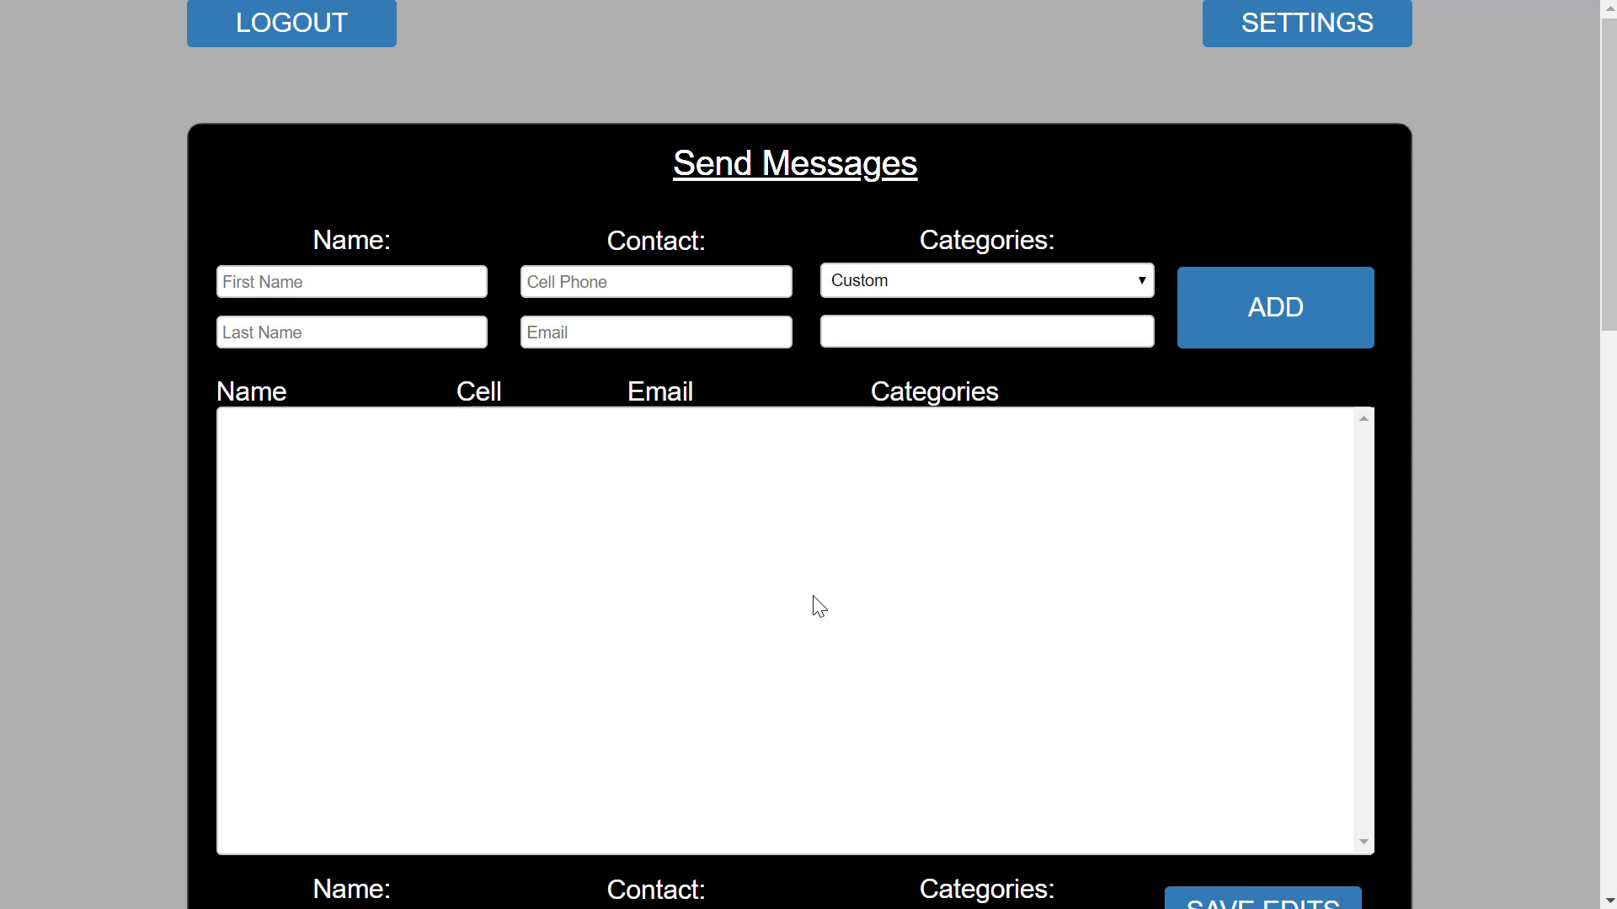
Enter the first contact's first and last name, cell number and email address, then add it.
left_click(415, 280)
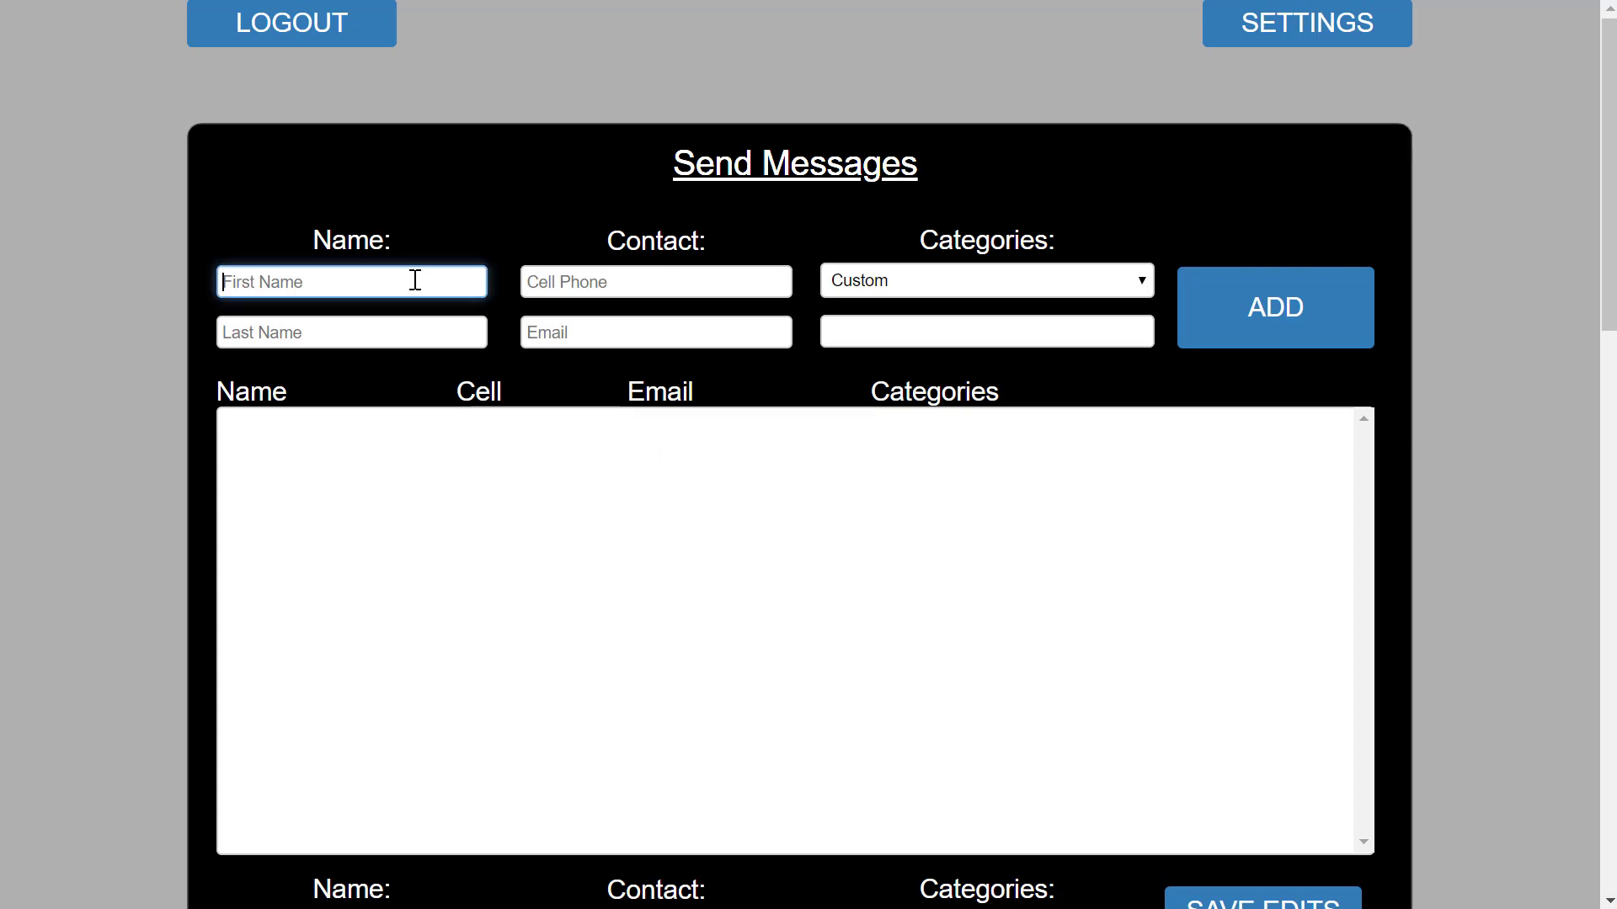
type("Jane")
key("Tab")
type("Doe")
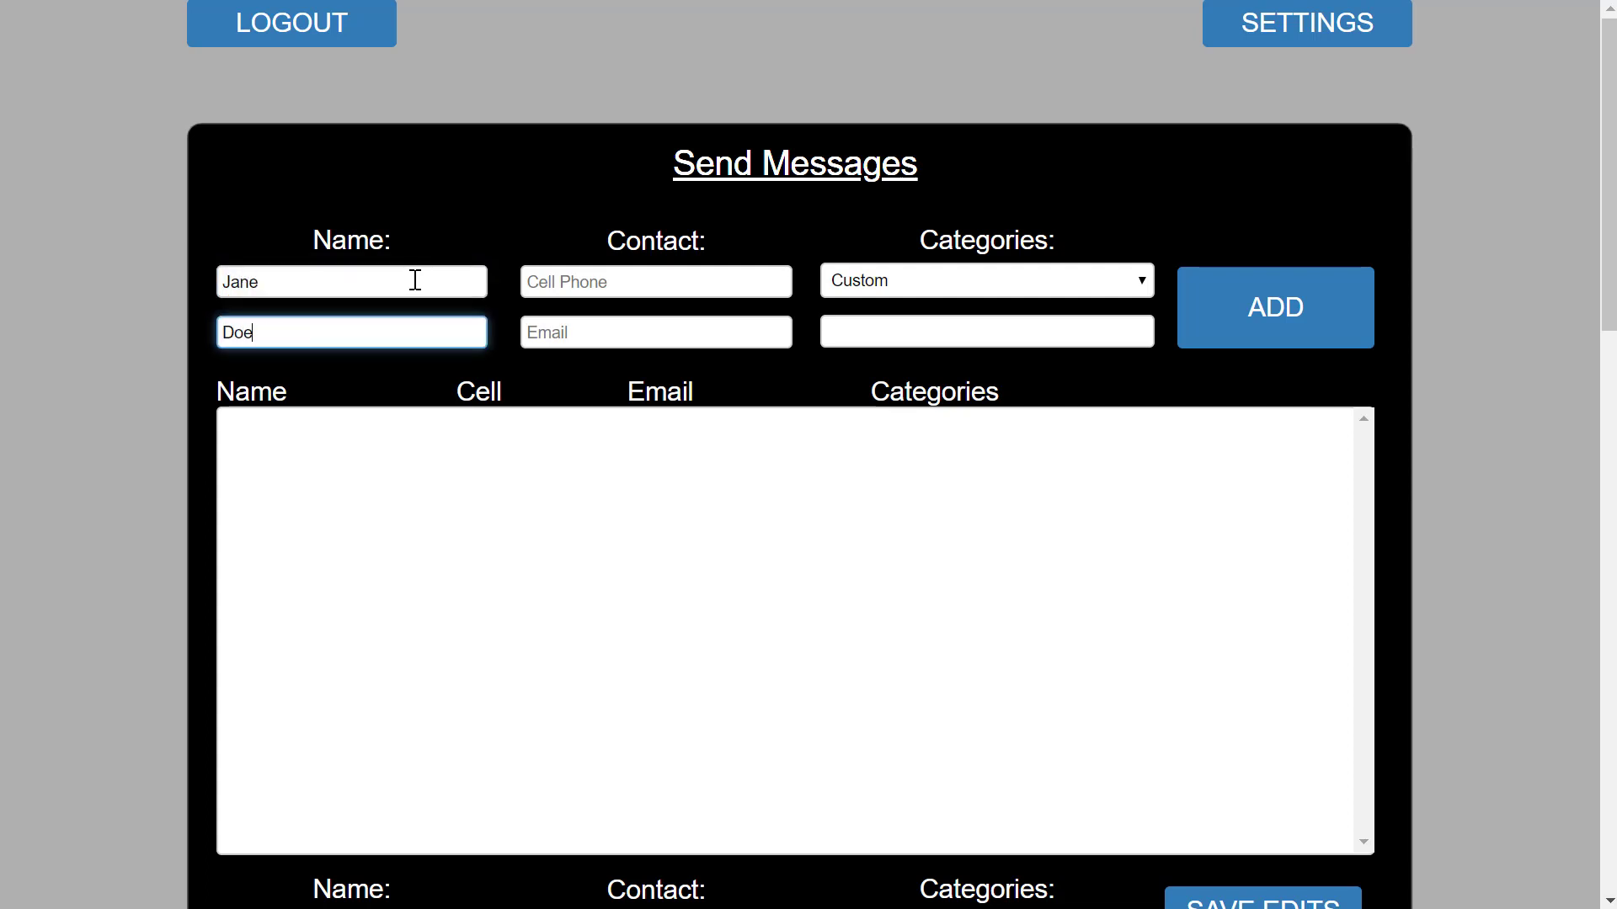
left_click(567, 282)
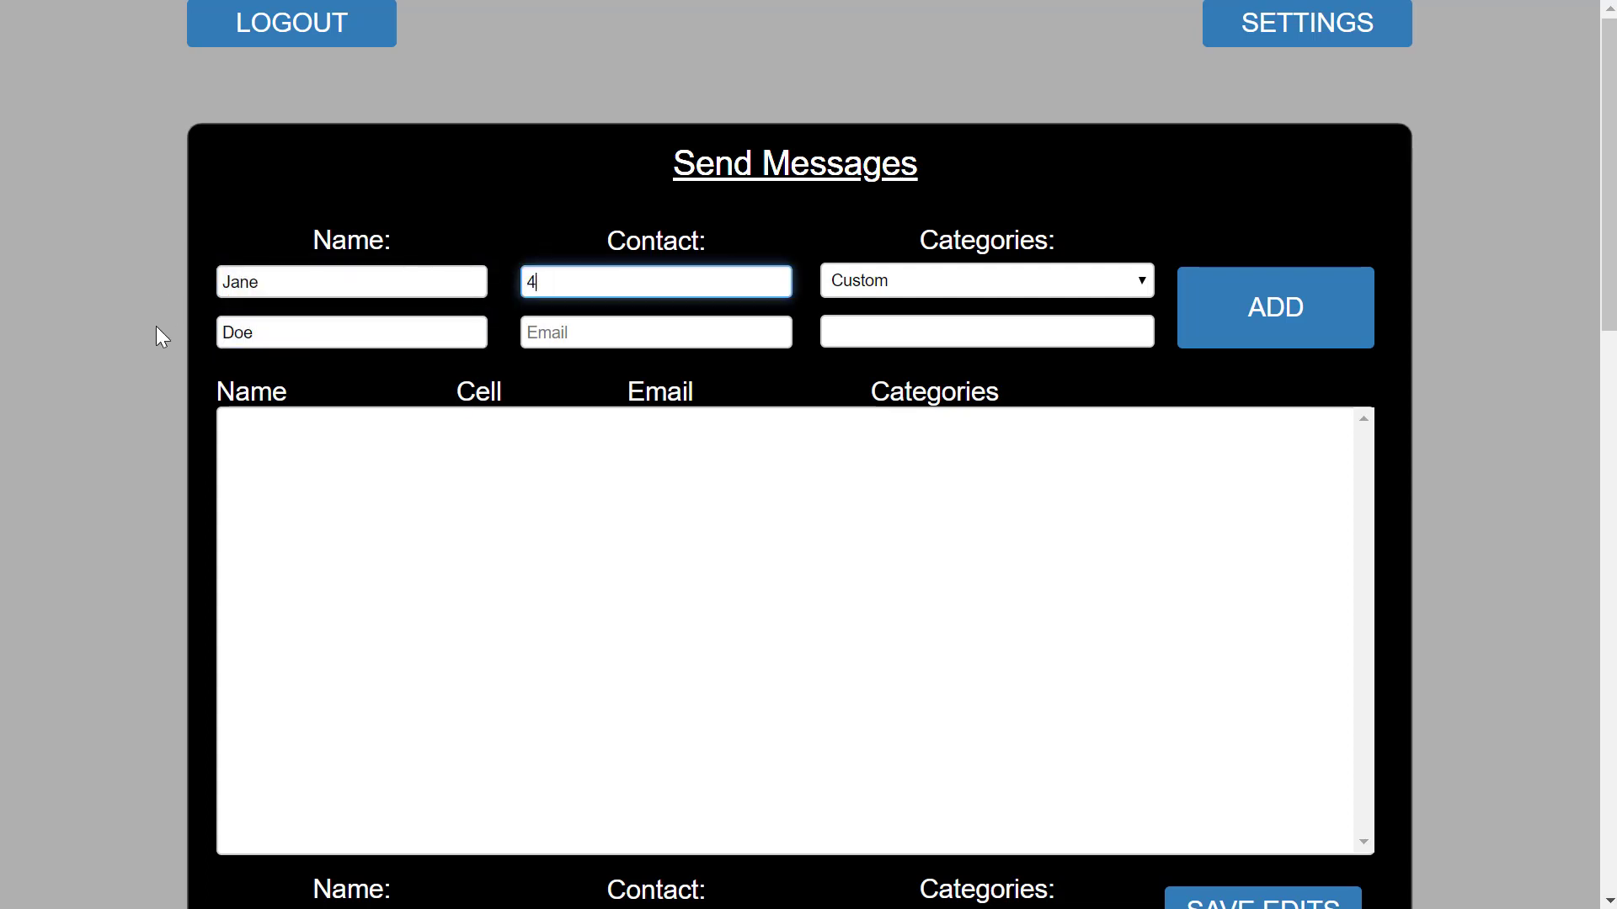
left_click(686, 332)
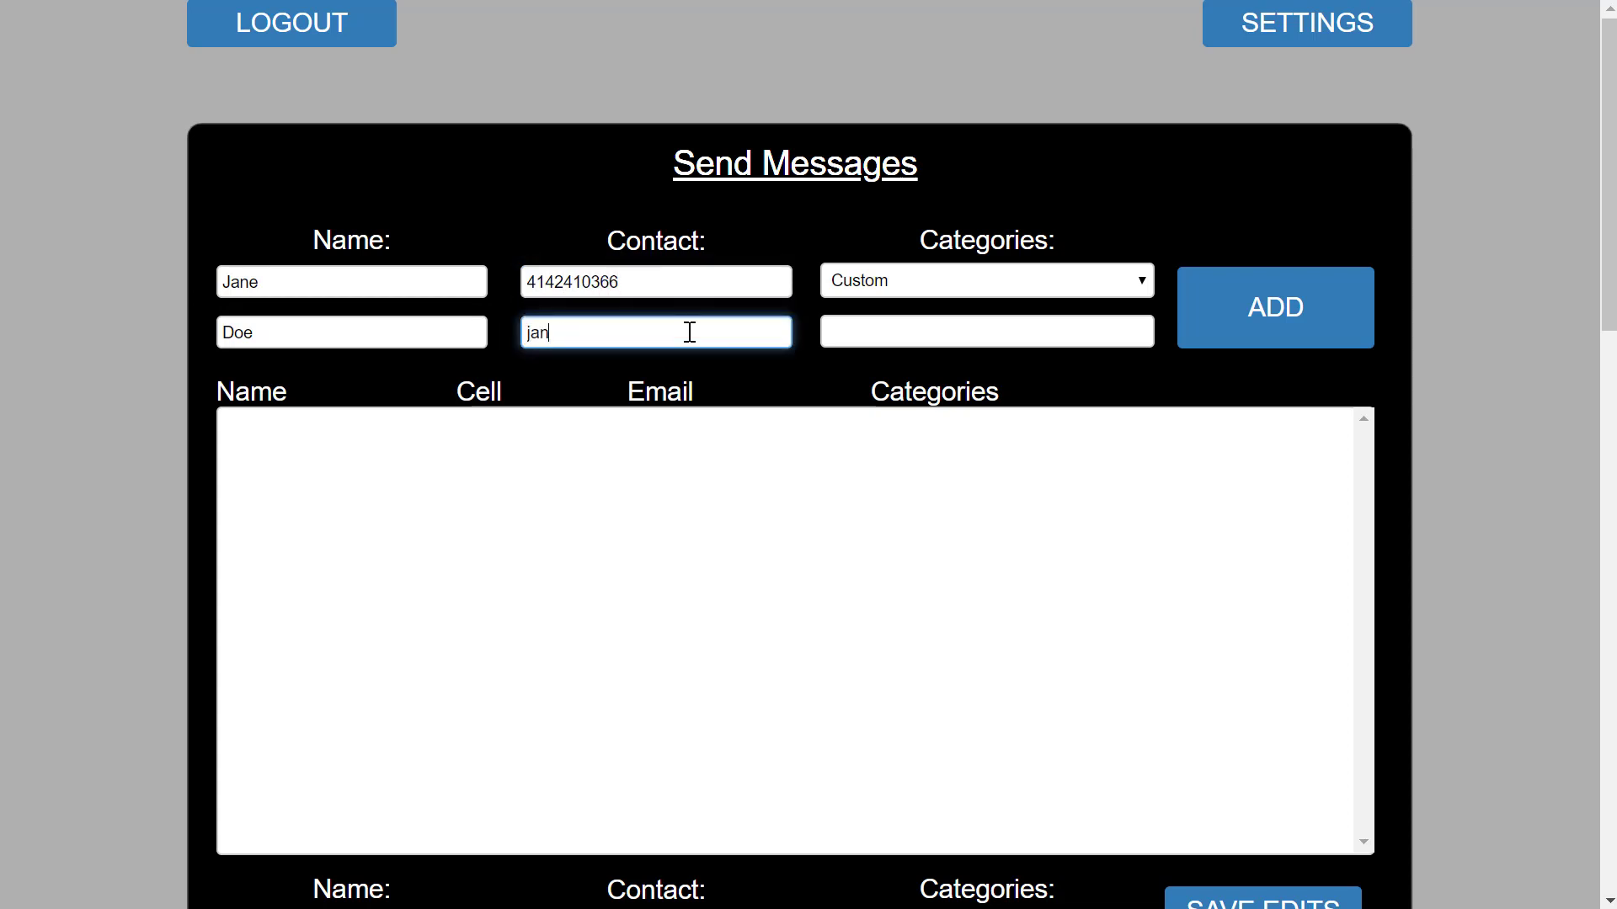
left_click(1274, 313)
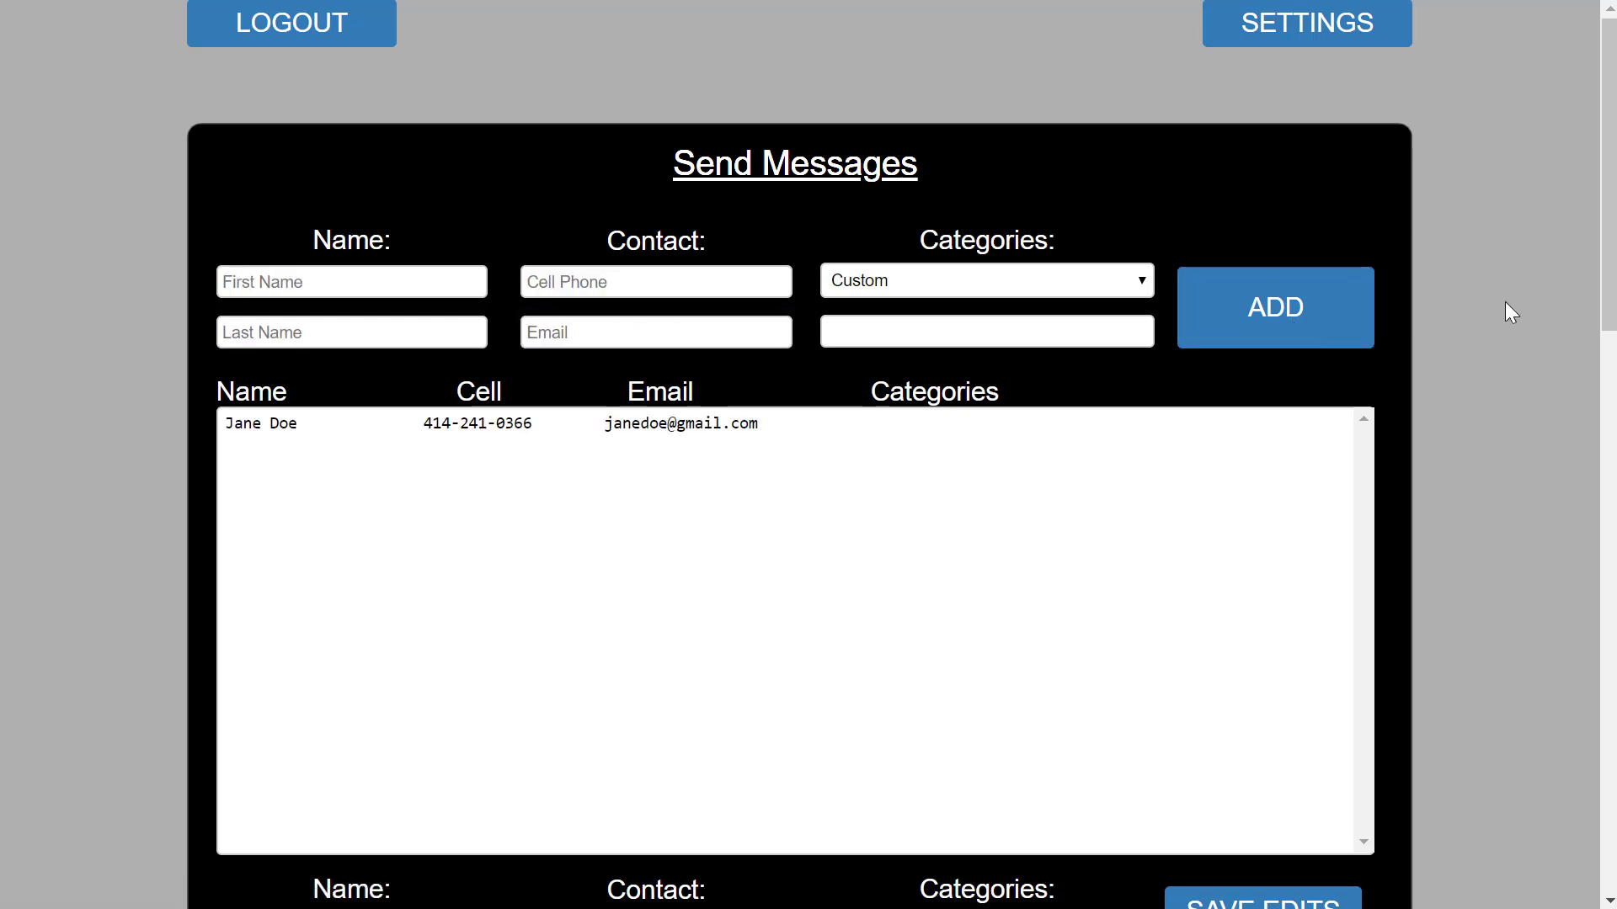
Send 'Hello! This is a test message.' to the selected contact.
scroll(1505, 302, "down", 8)
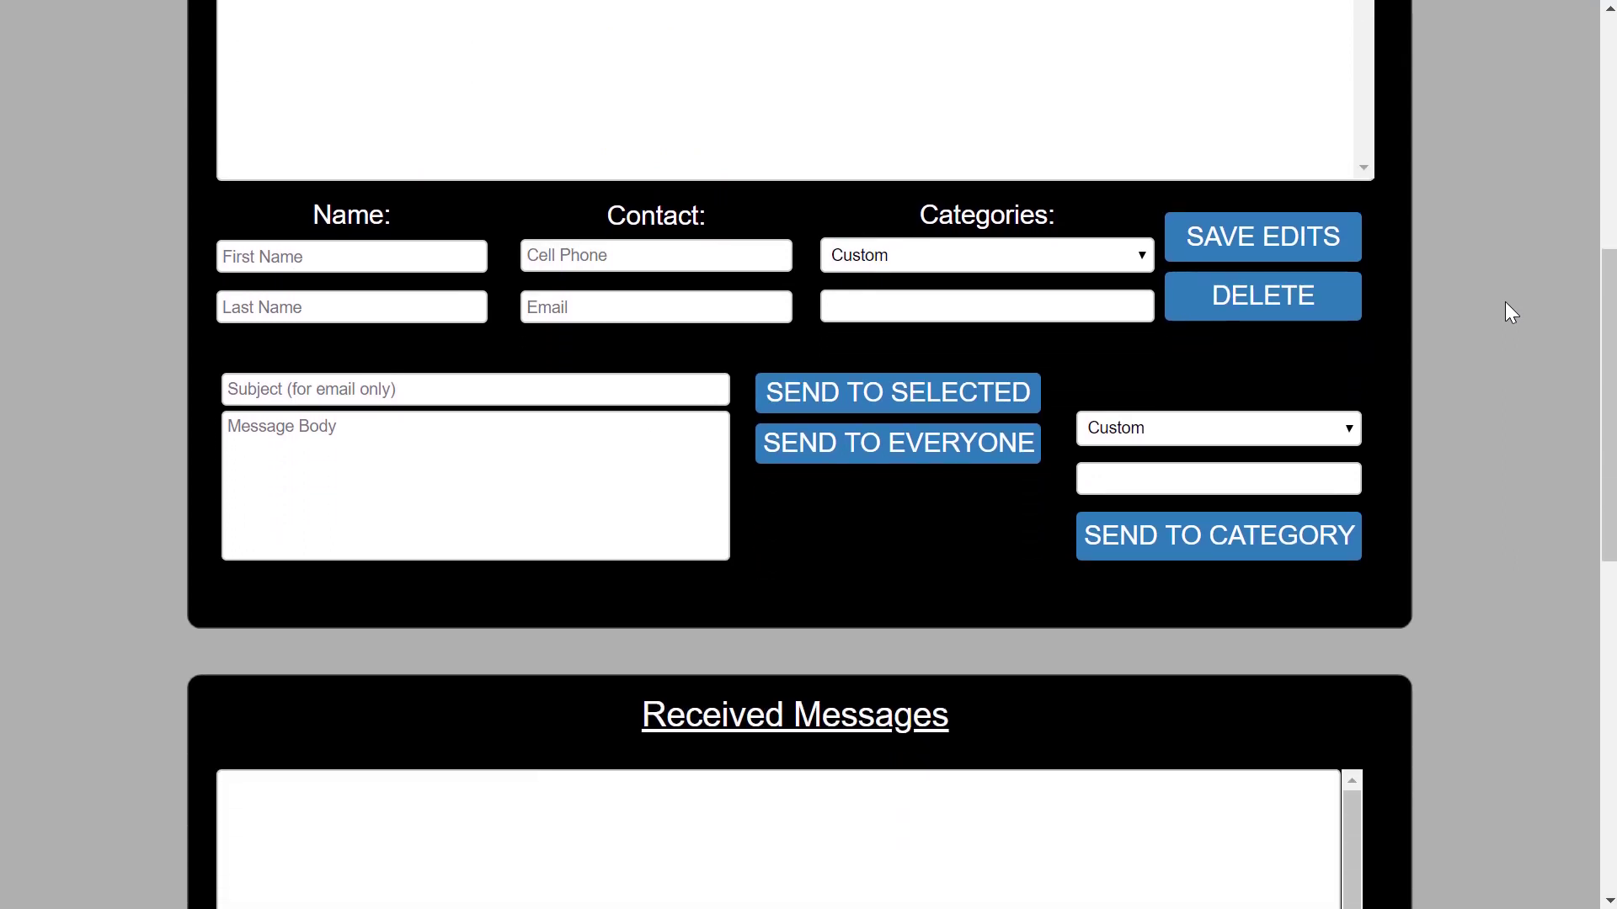
left_click(337, 432)
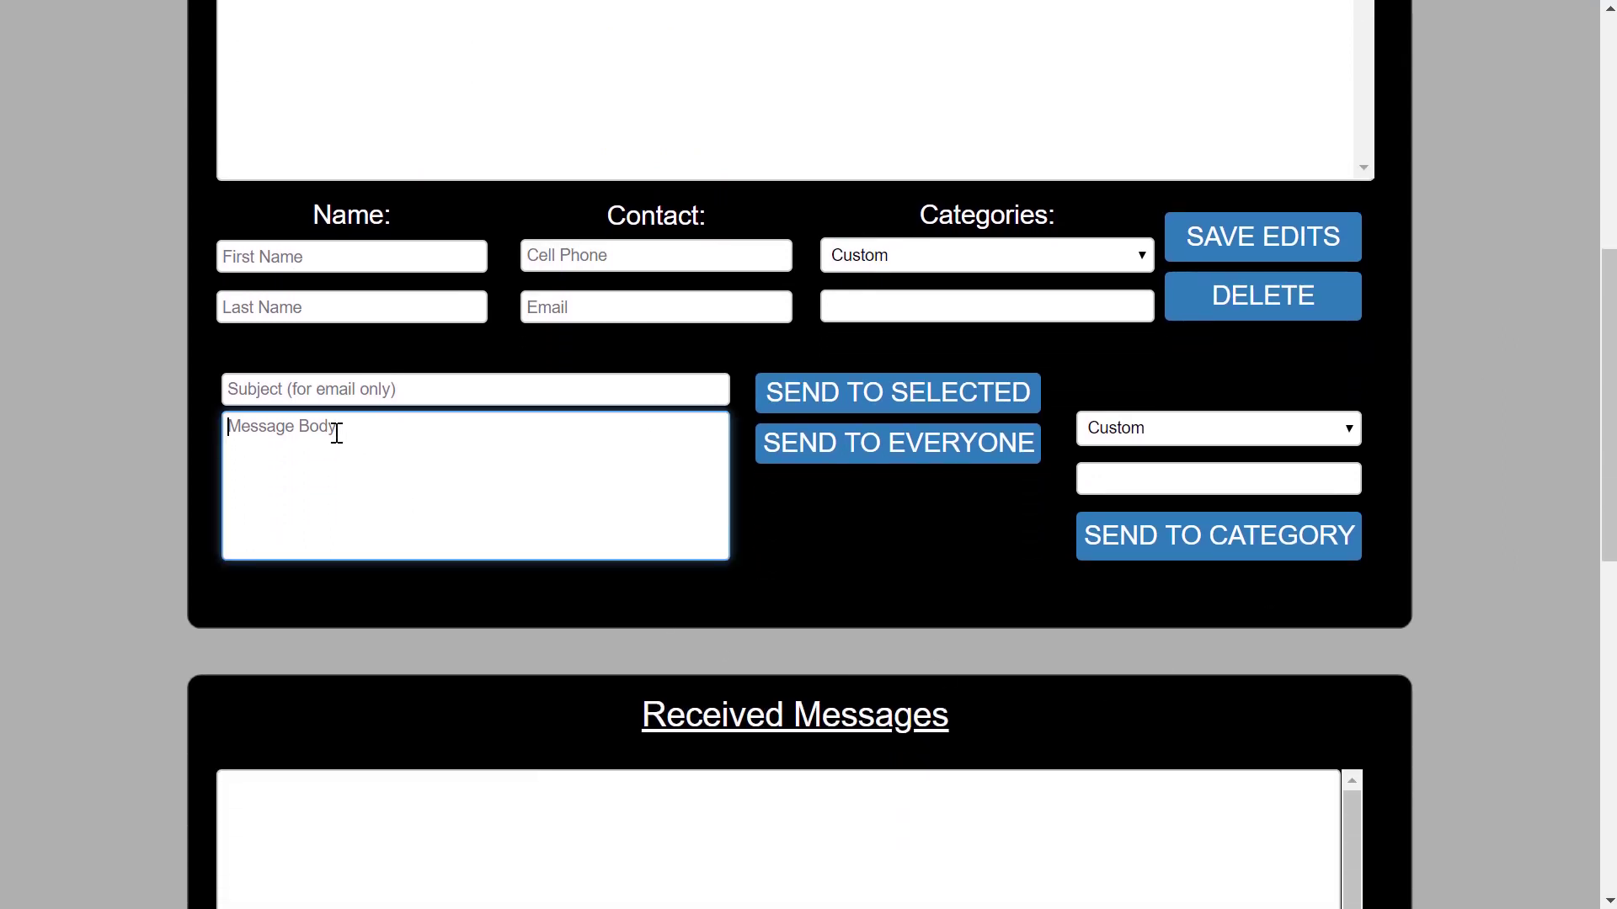
type("Hello!  This is a test message.")
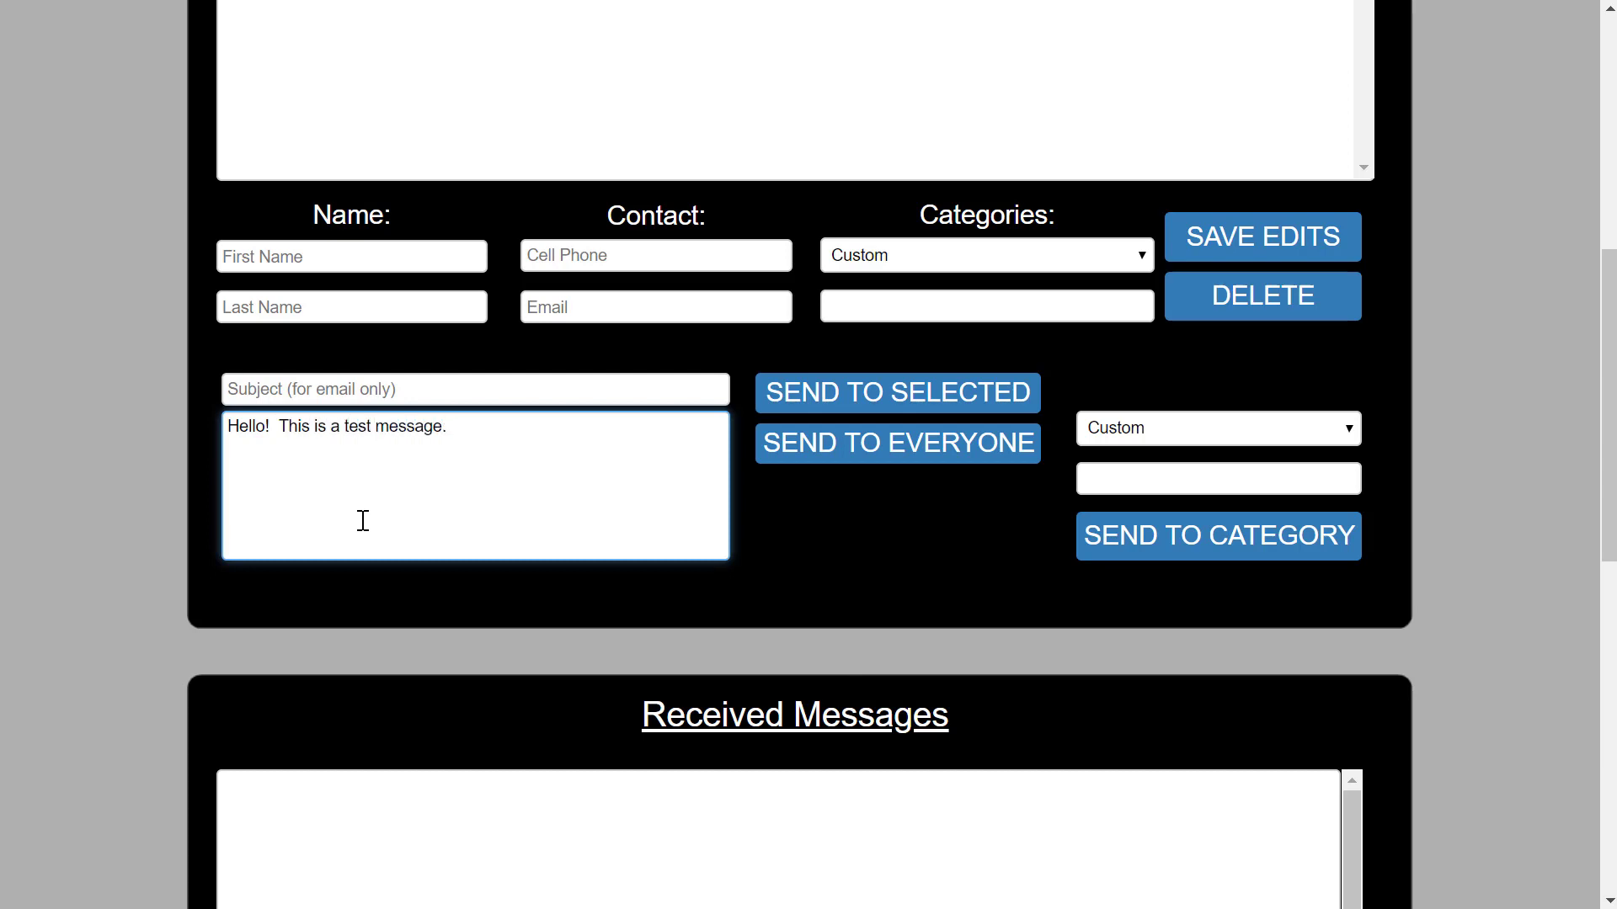
scroll(1500, 371, "up", 4)
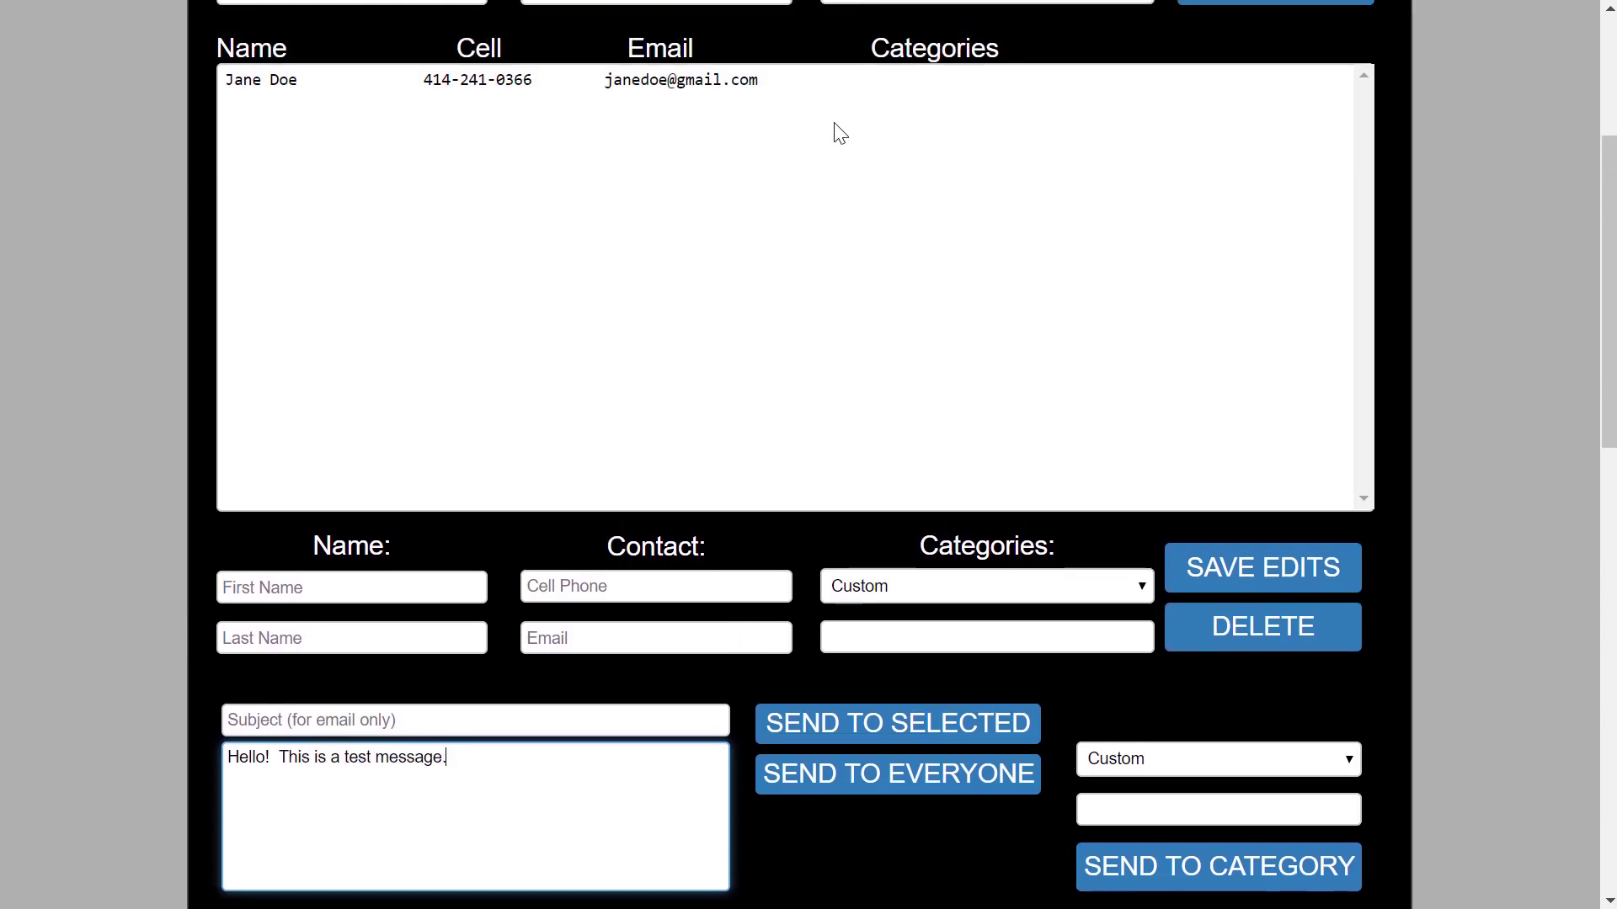
left_click(696, 79)
scroll(1497, 388, "down", 3)
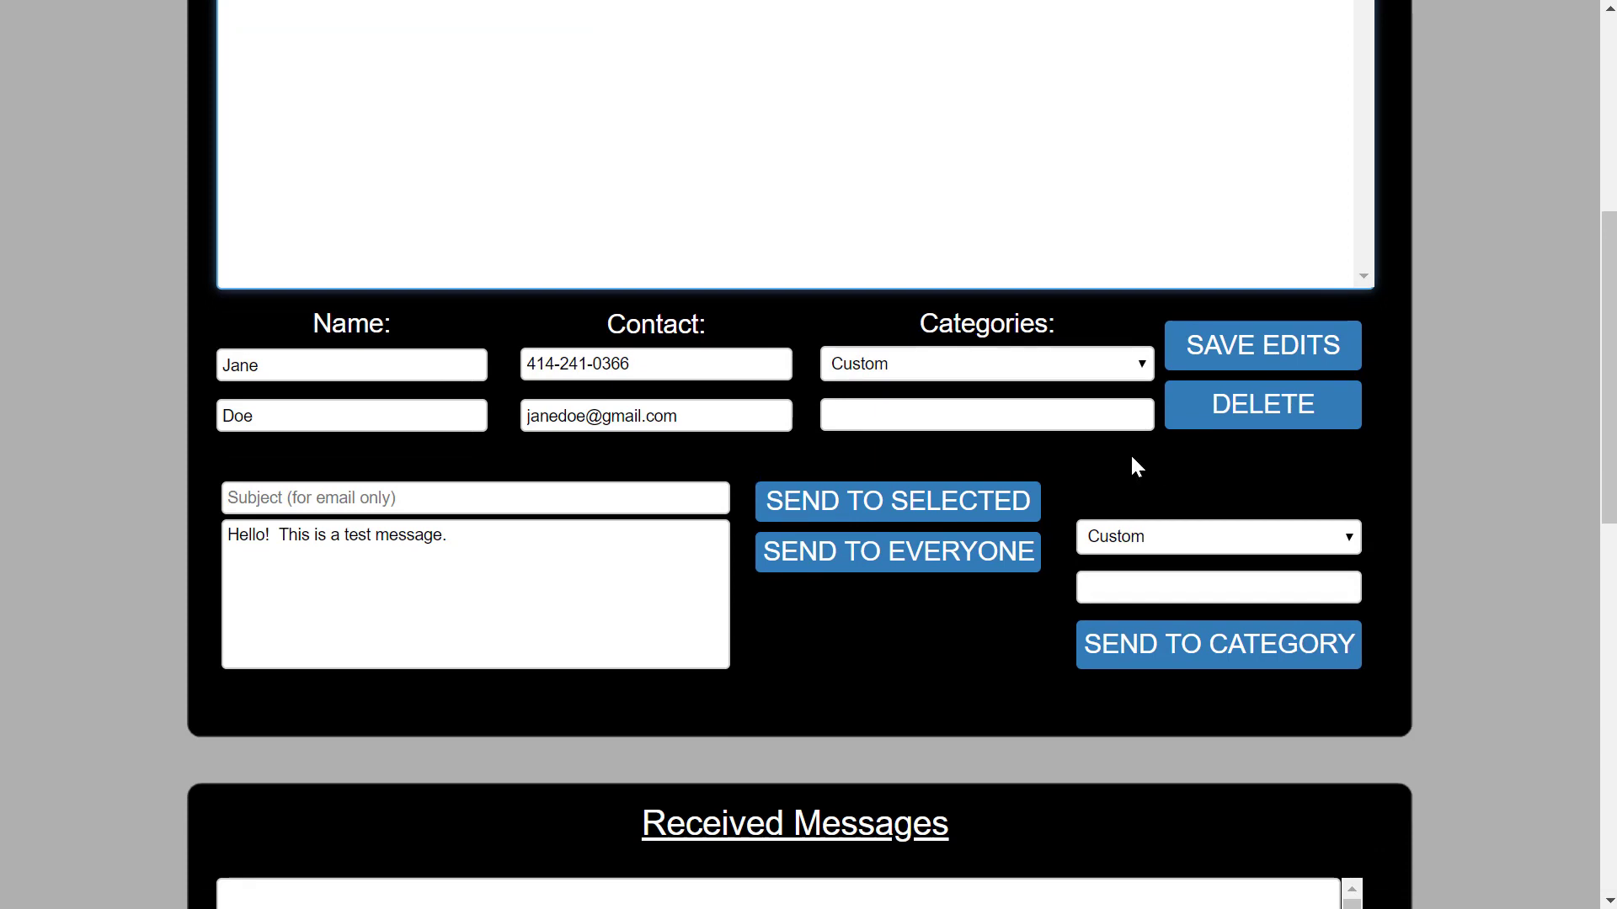
left_click(908, 499)
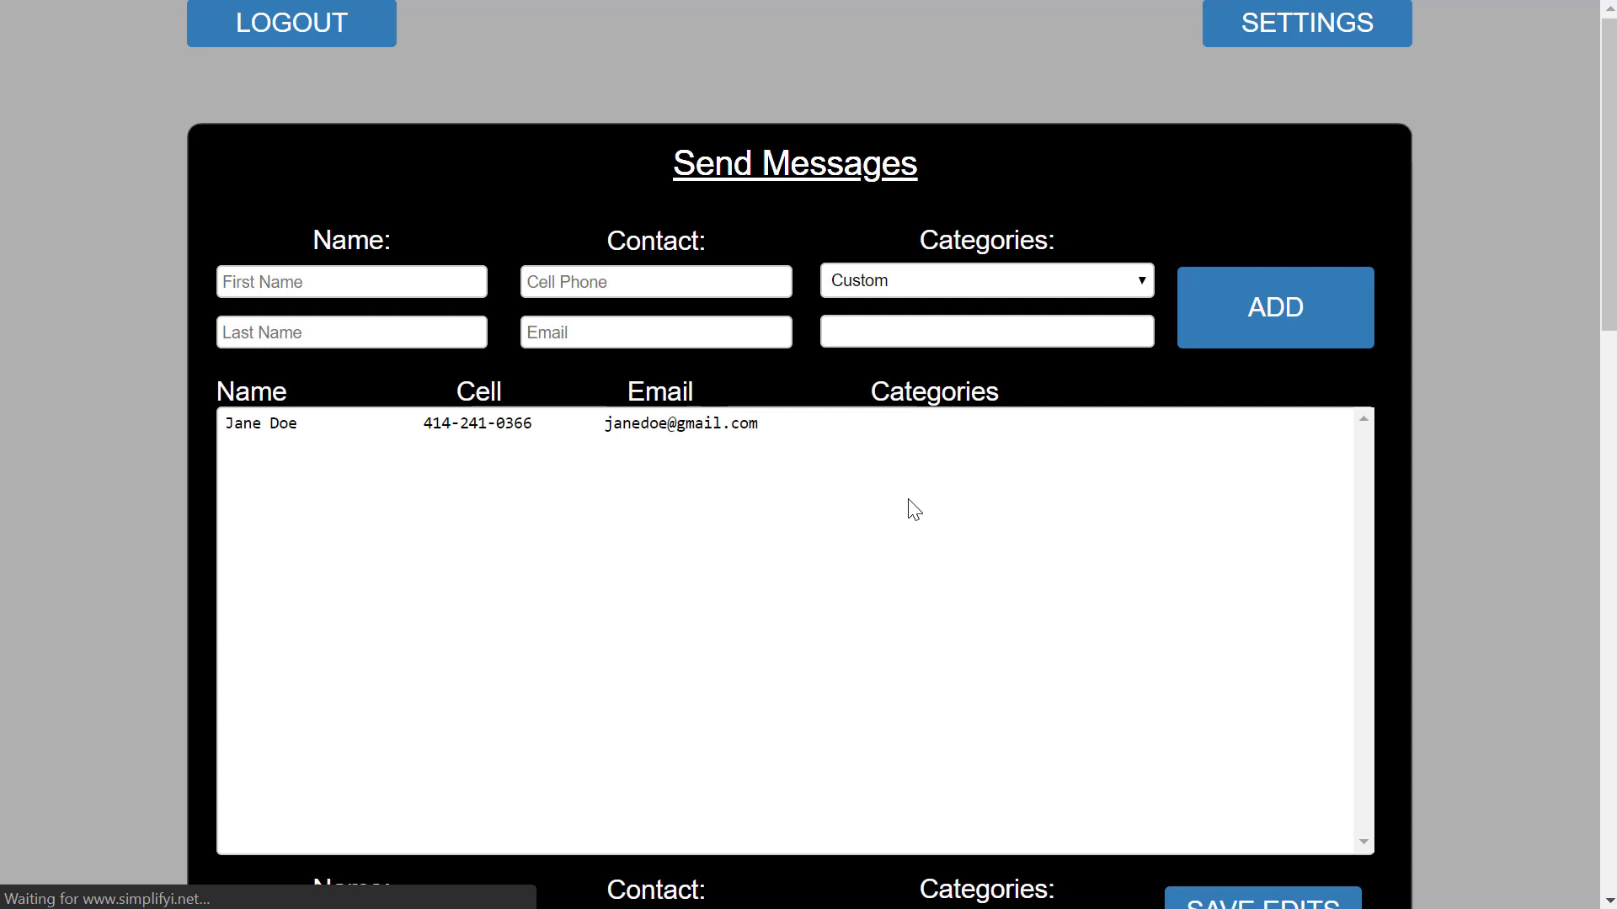
Delete the contact's email address, give it the custom category Cell, and save the edits.
left_click(633, 428)
scroll(1468, 518, "down", 6)
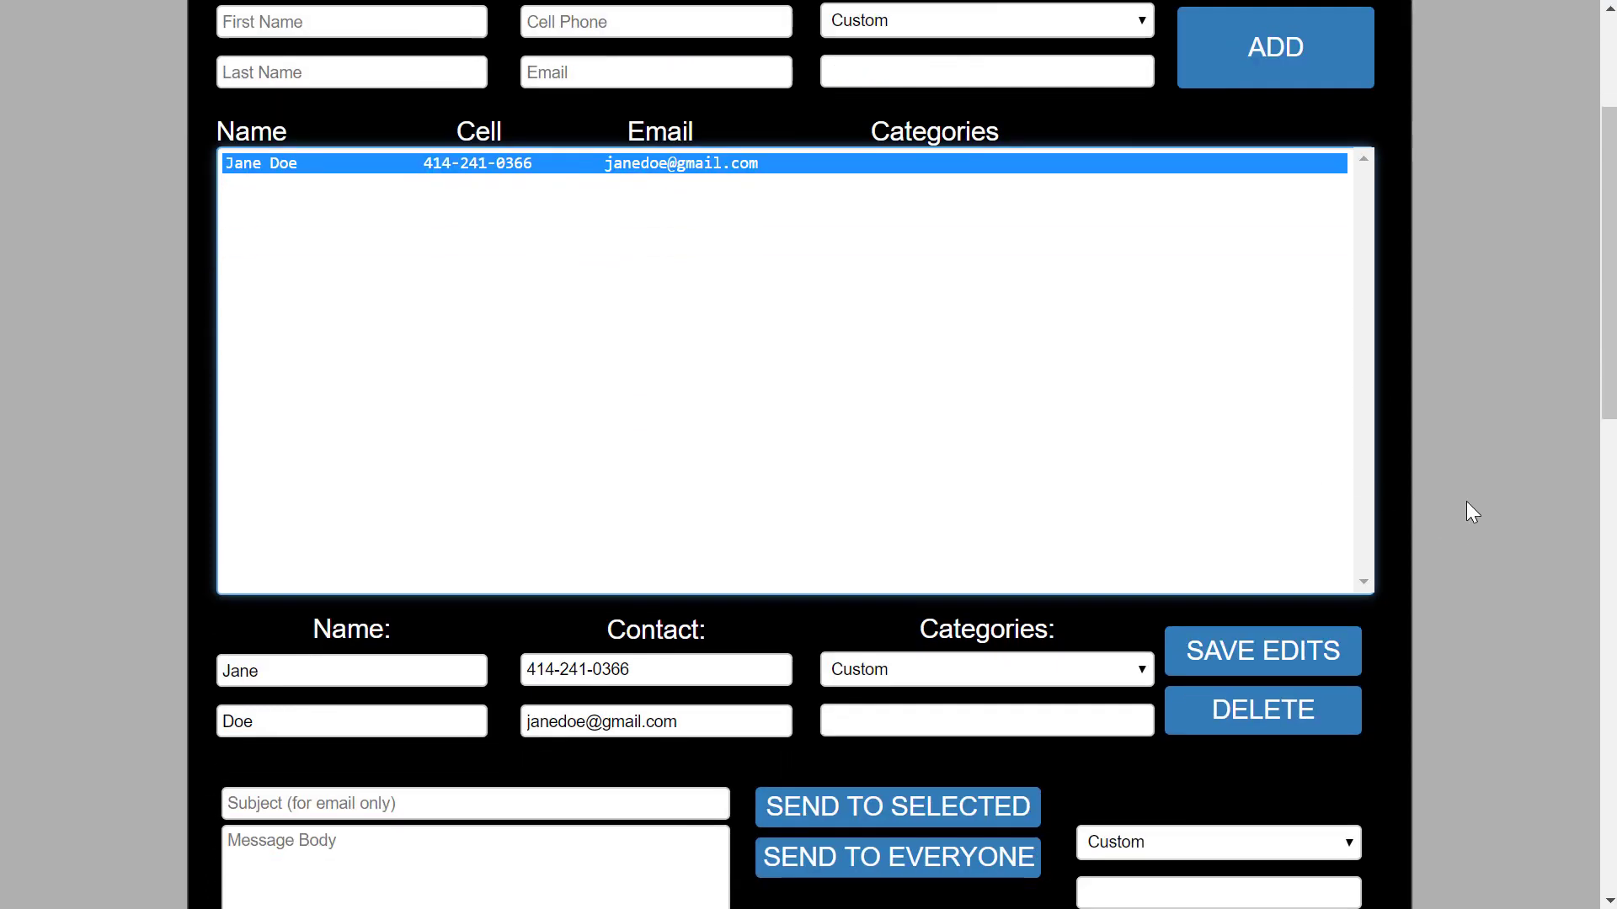
left_click_drag(709, 448, 539, 453)
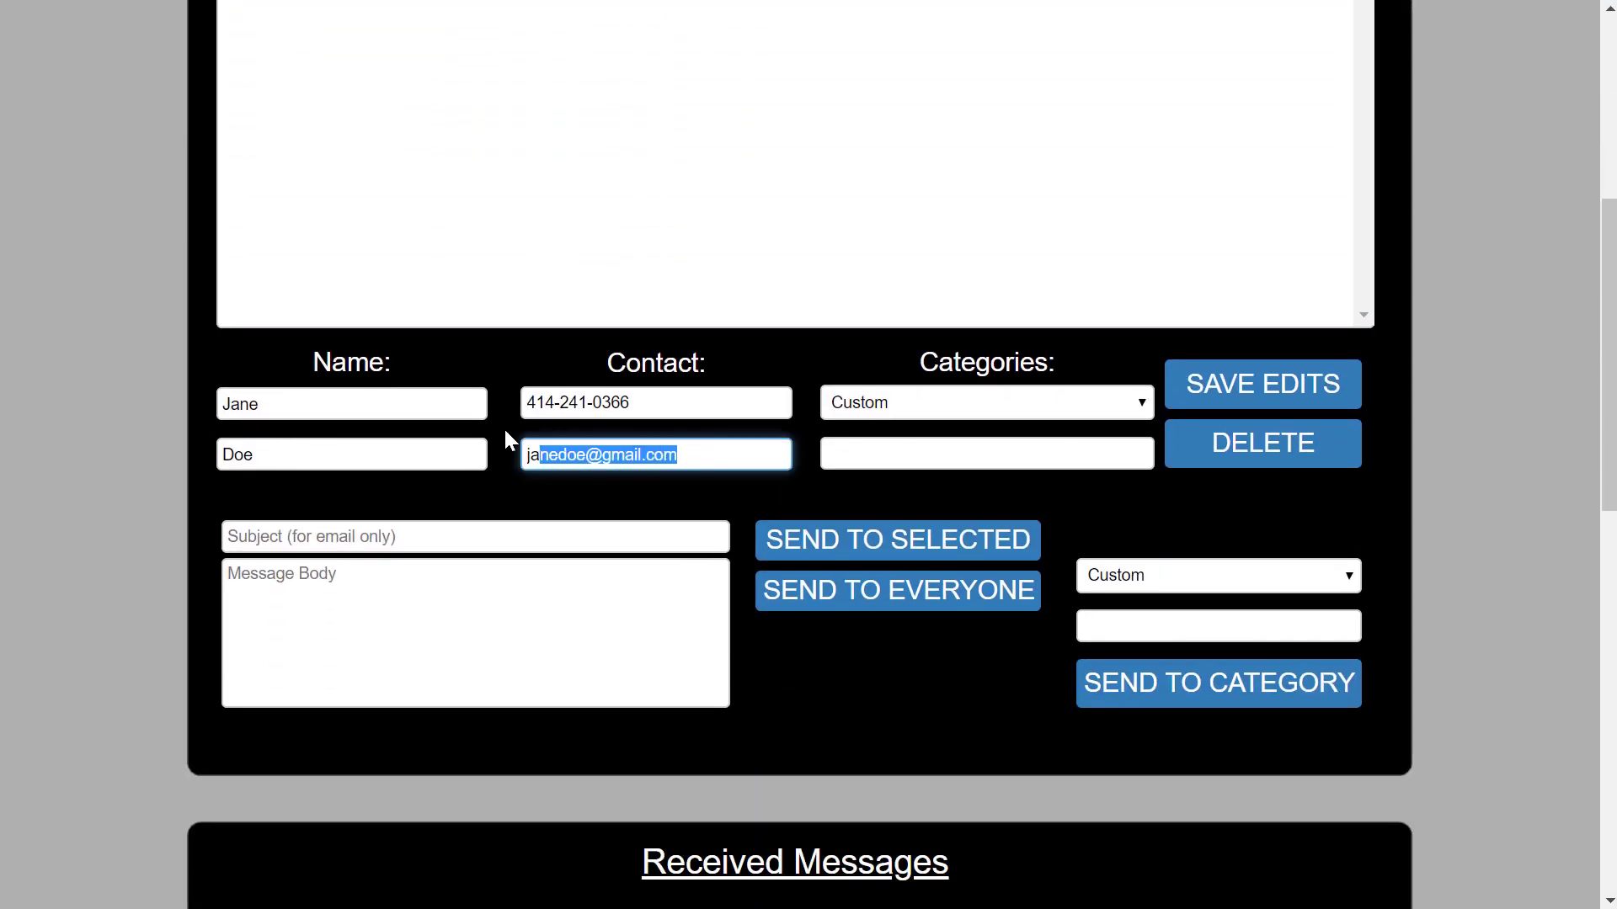
key("BackSpace")
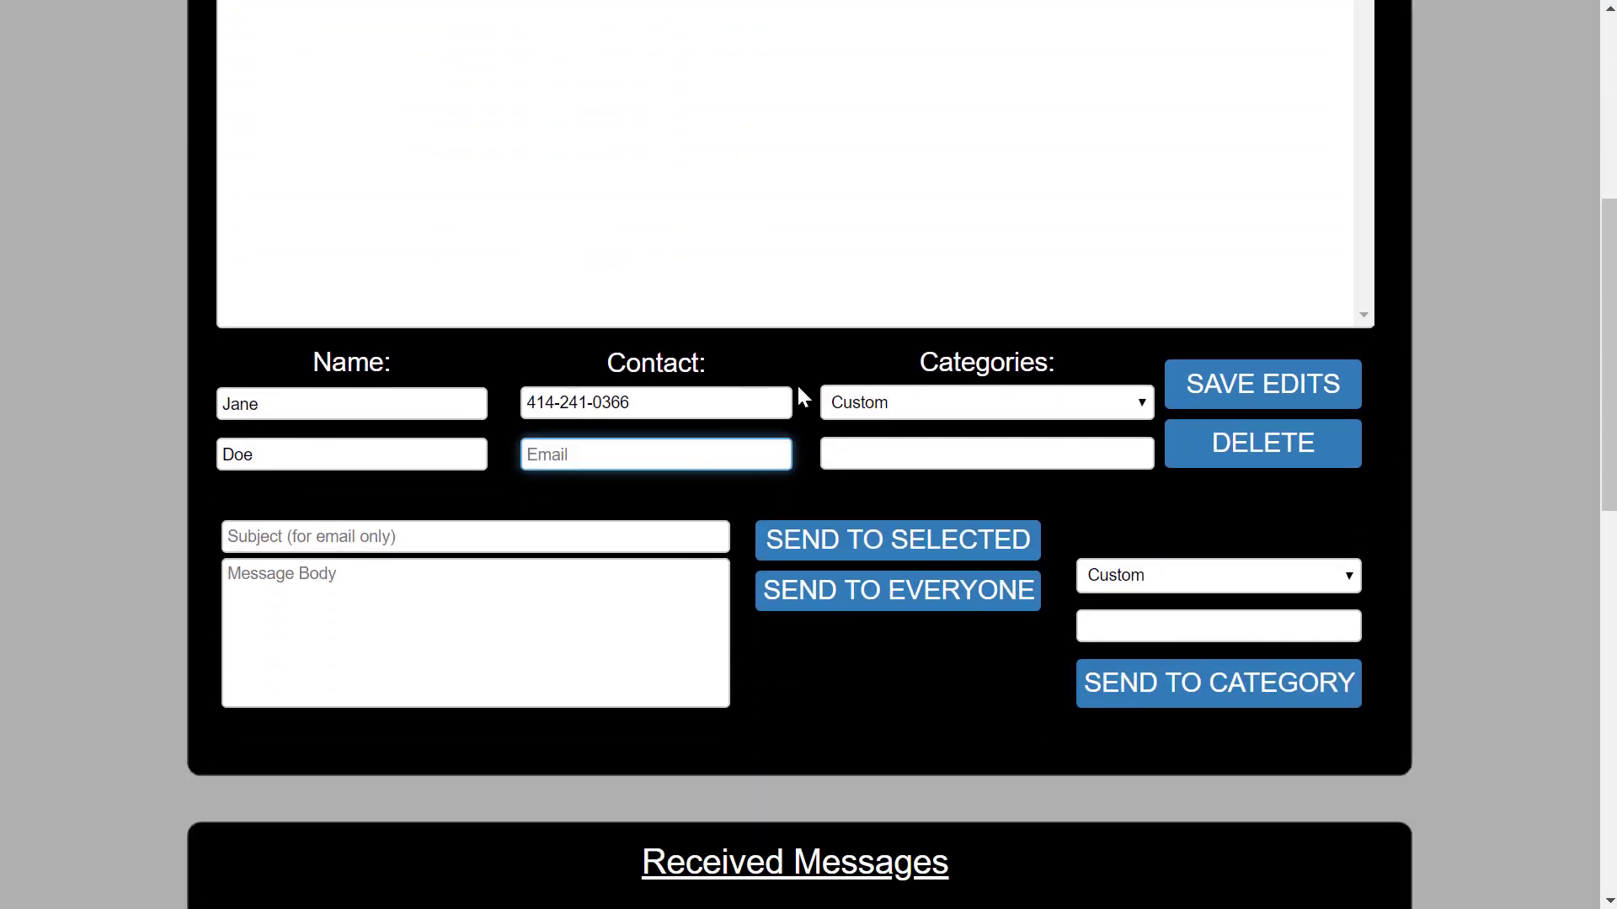
left_click(906, 457)
type("Cell")
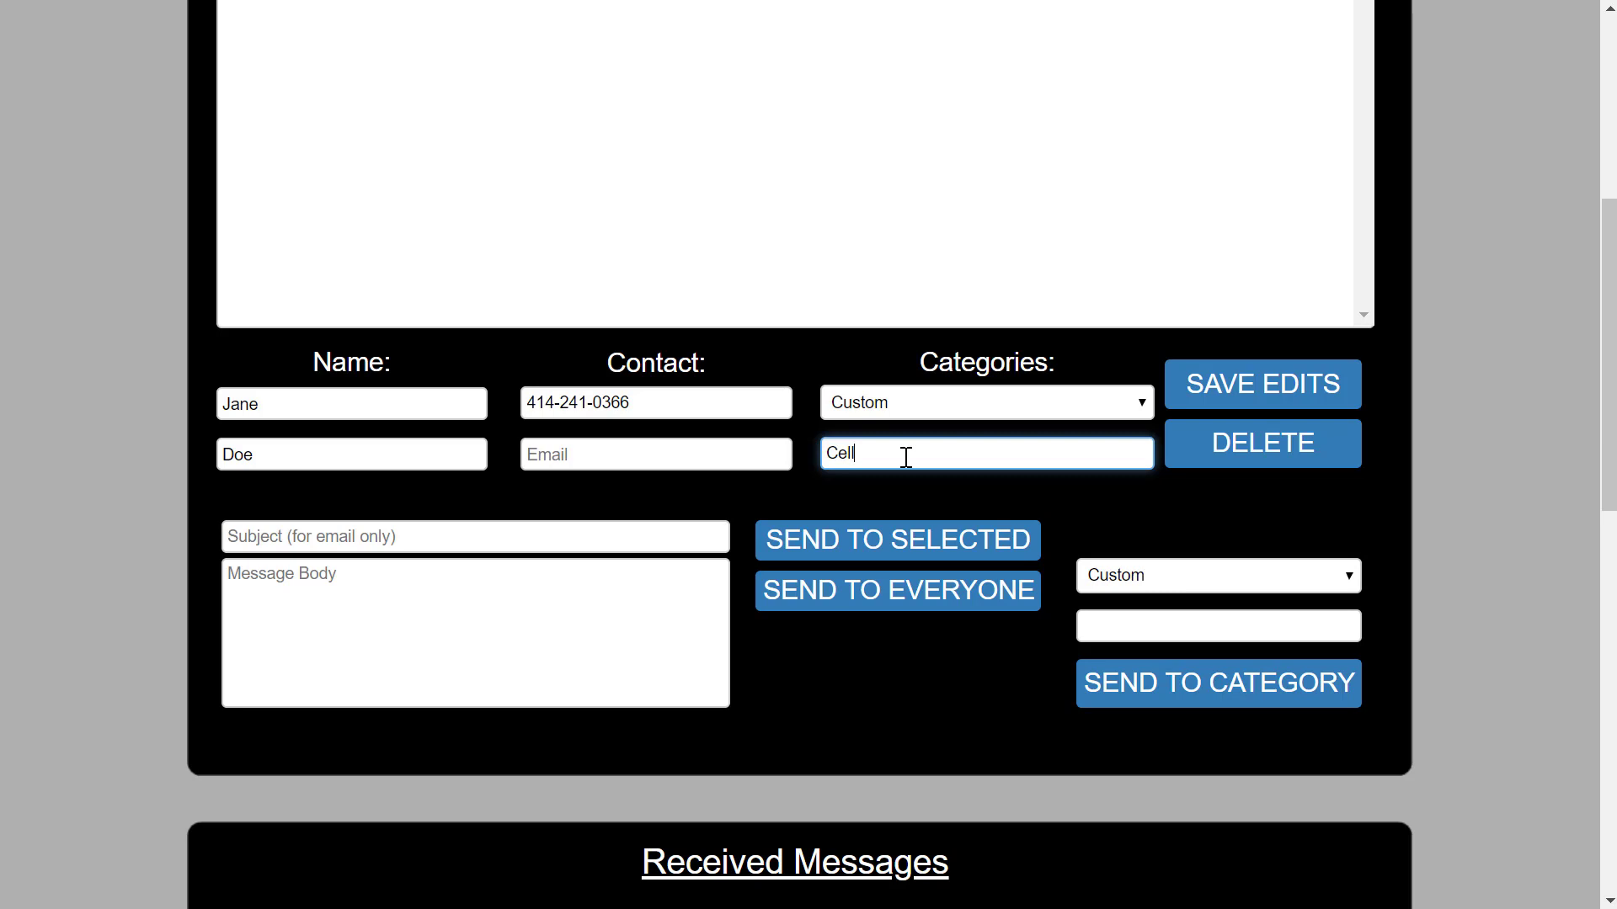
left_click(1238, 383)
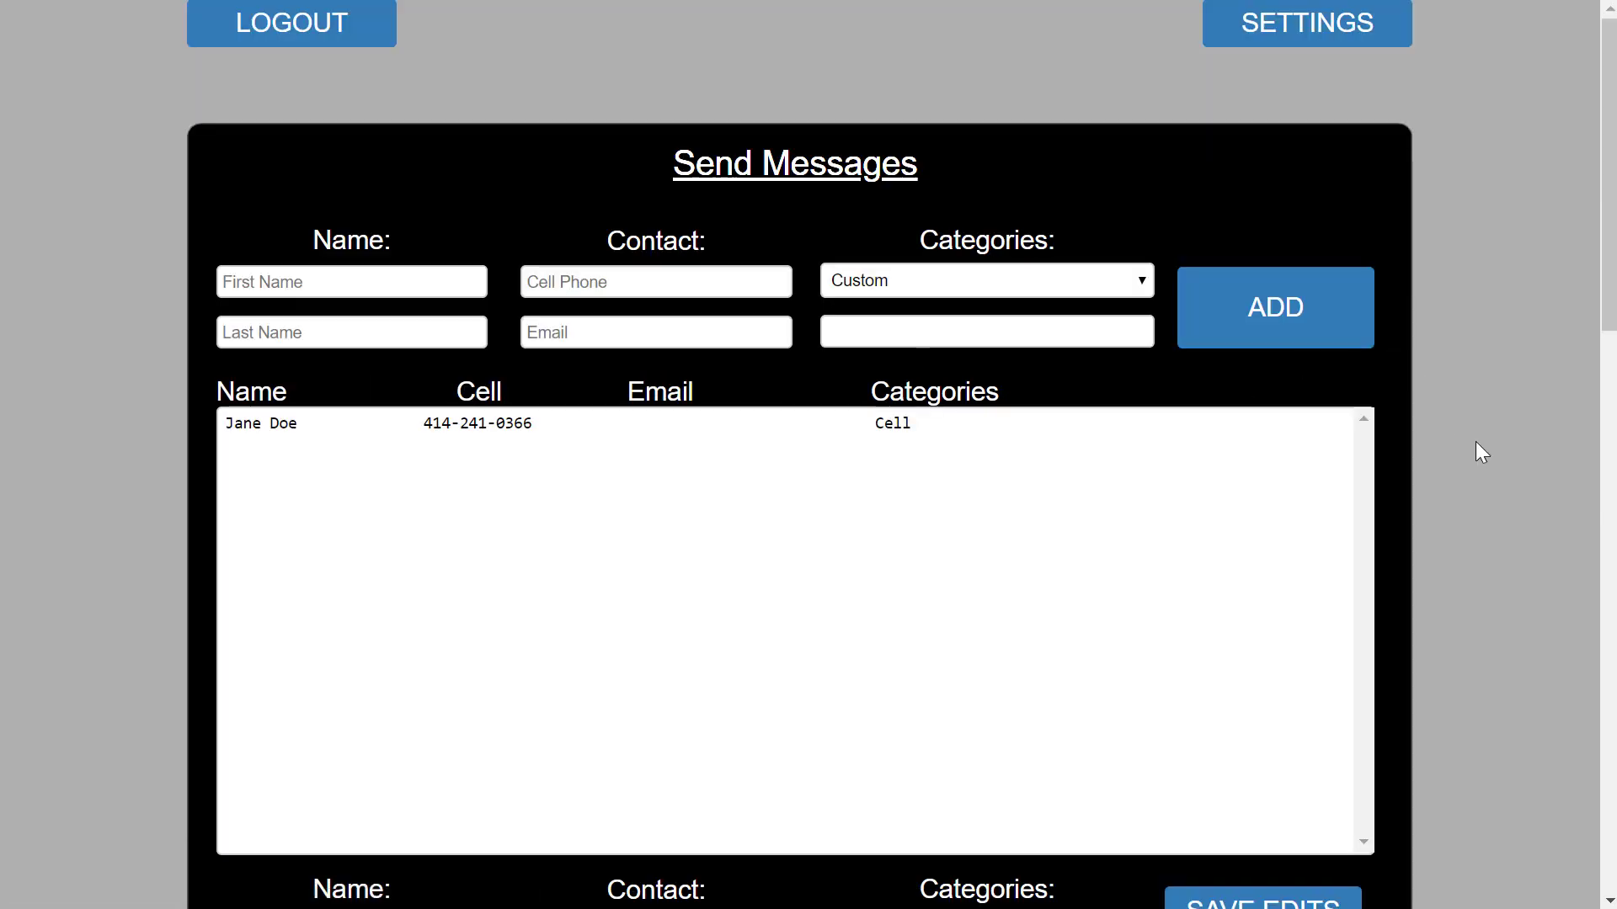
scroll(1476, 445, "down", 1)
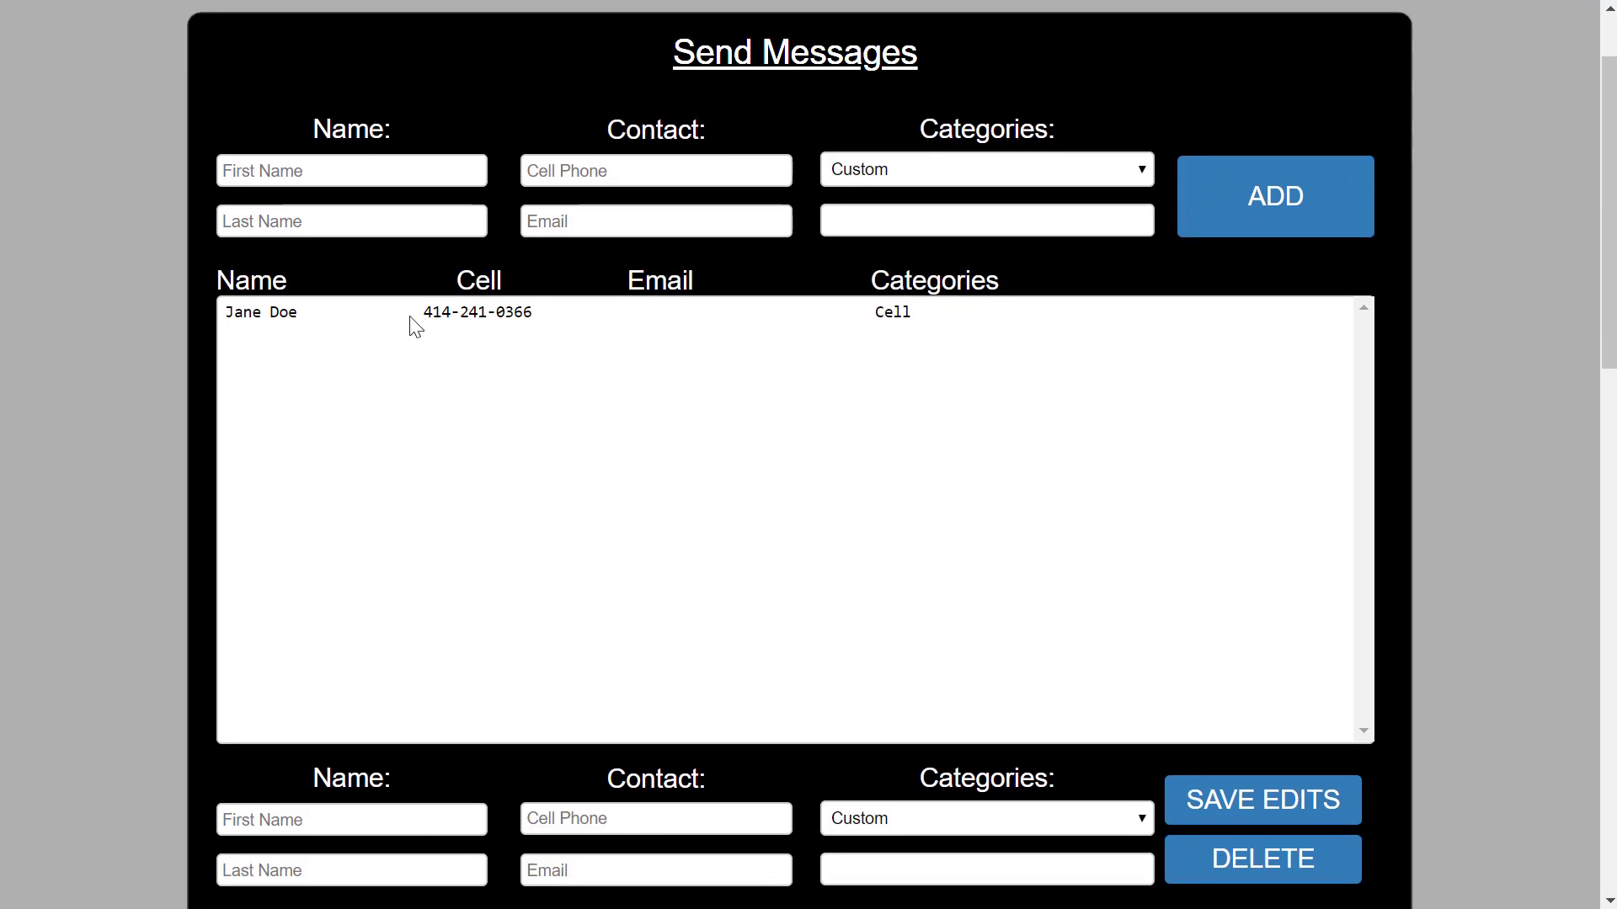
Add an email-only entry for the first contact with the custom category Email.
left_click(349, 172)
type("Jane")
key("Tab")
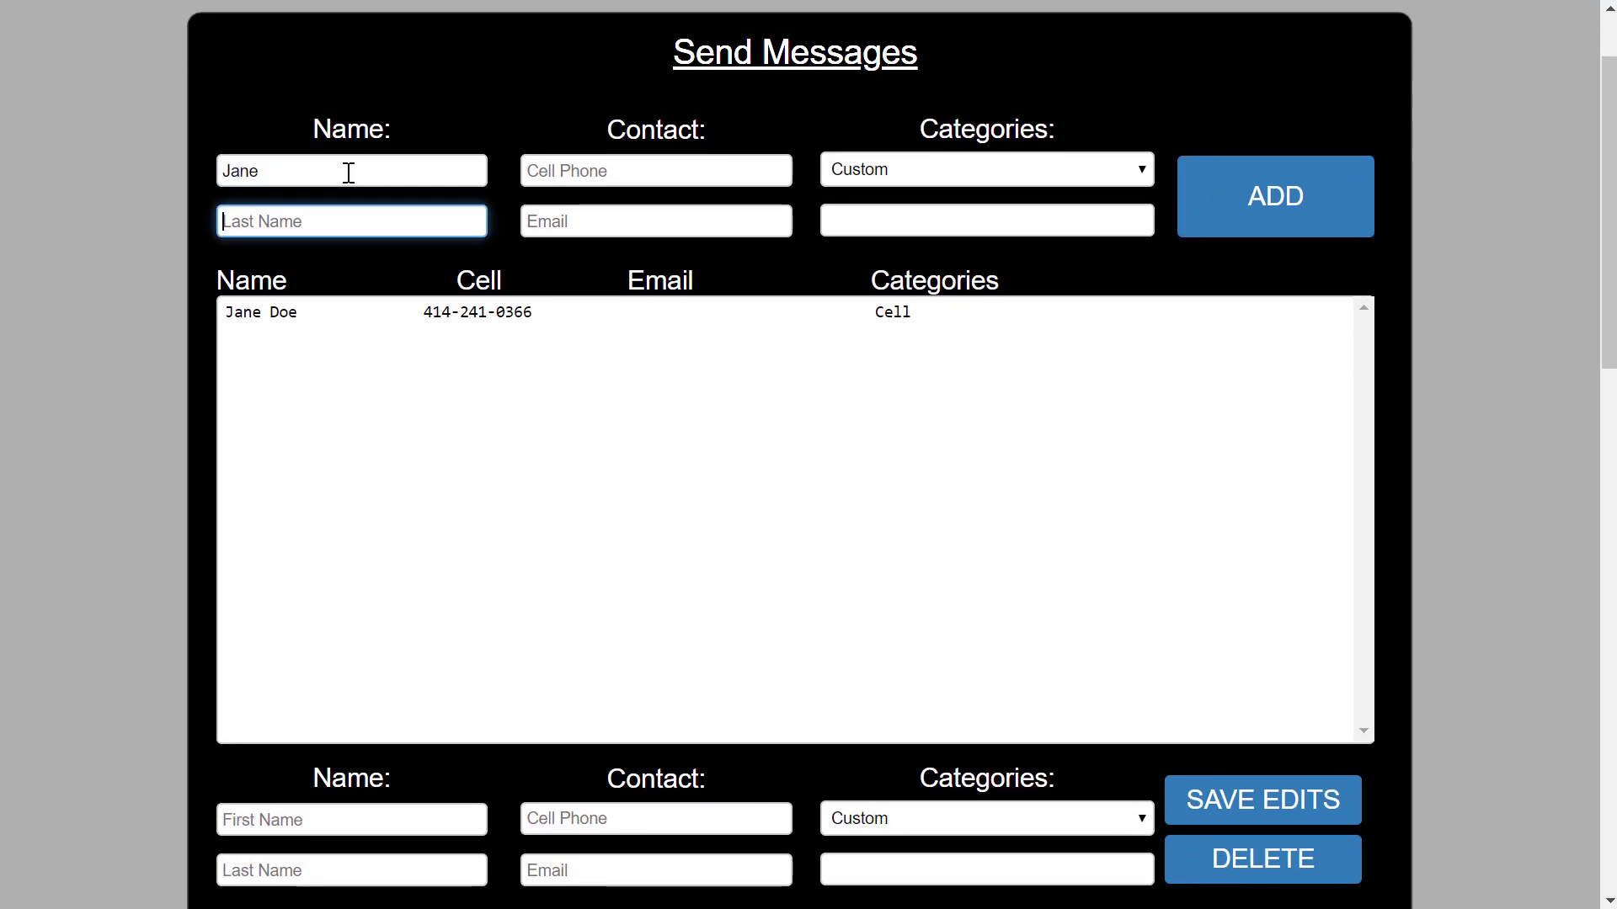
type("Doe")
key("Tab")
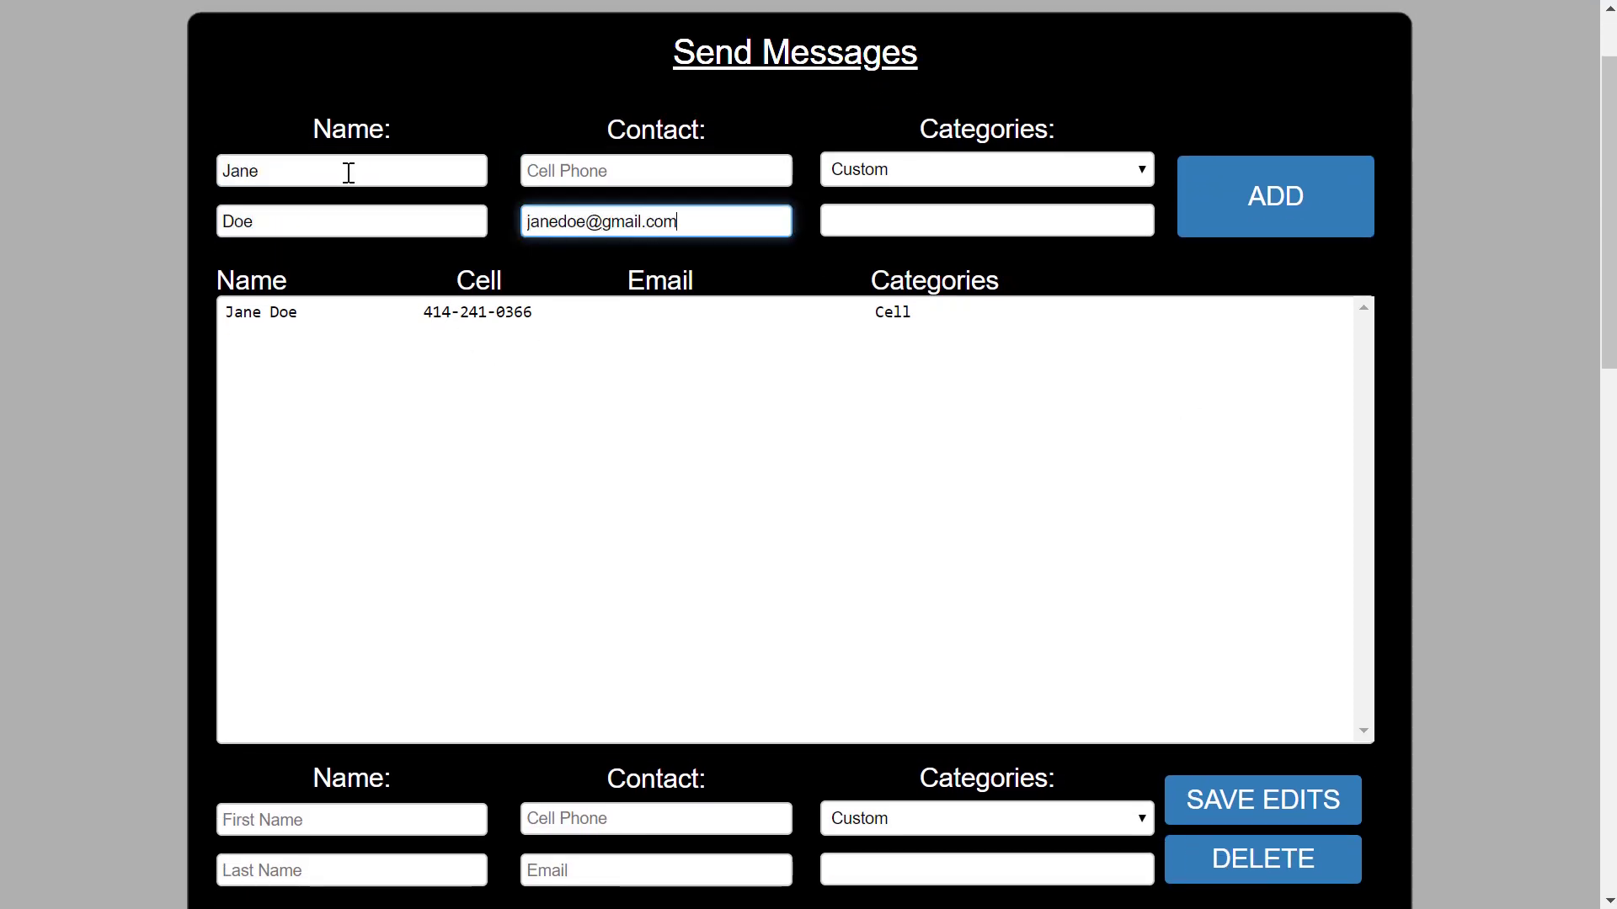
left_click(926, 221)
type("Email")
left_click(1236, 194)
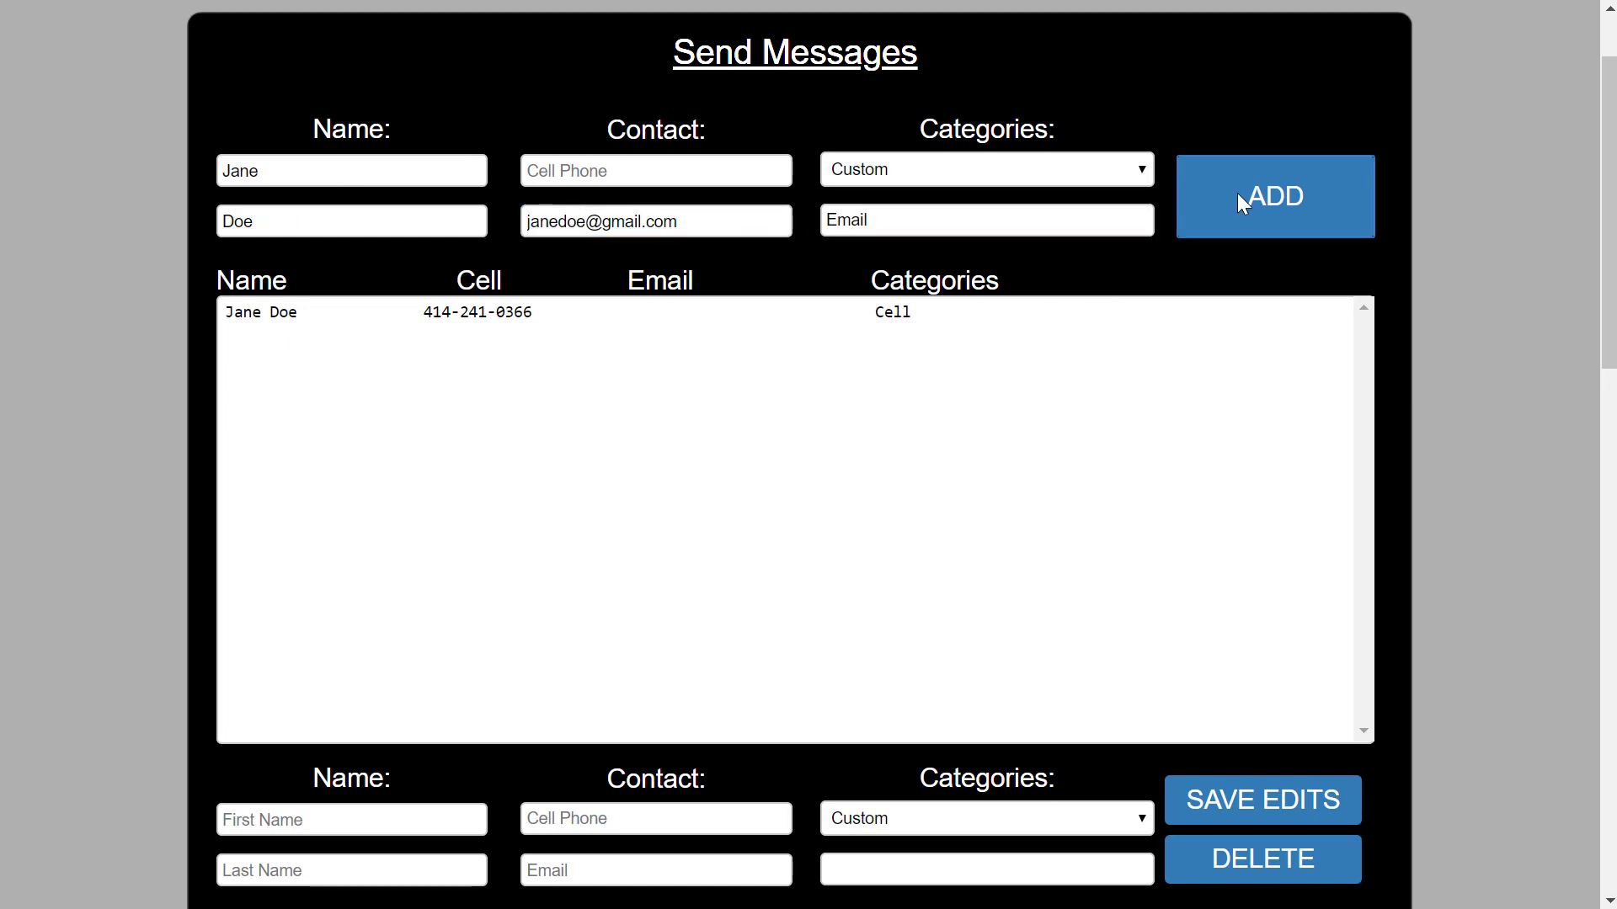
Add the second contact's name and cell number as an entry tagged Cell.
type("John")
key("Tab")
type("Smith")
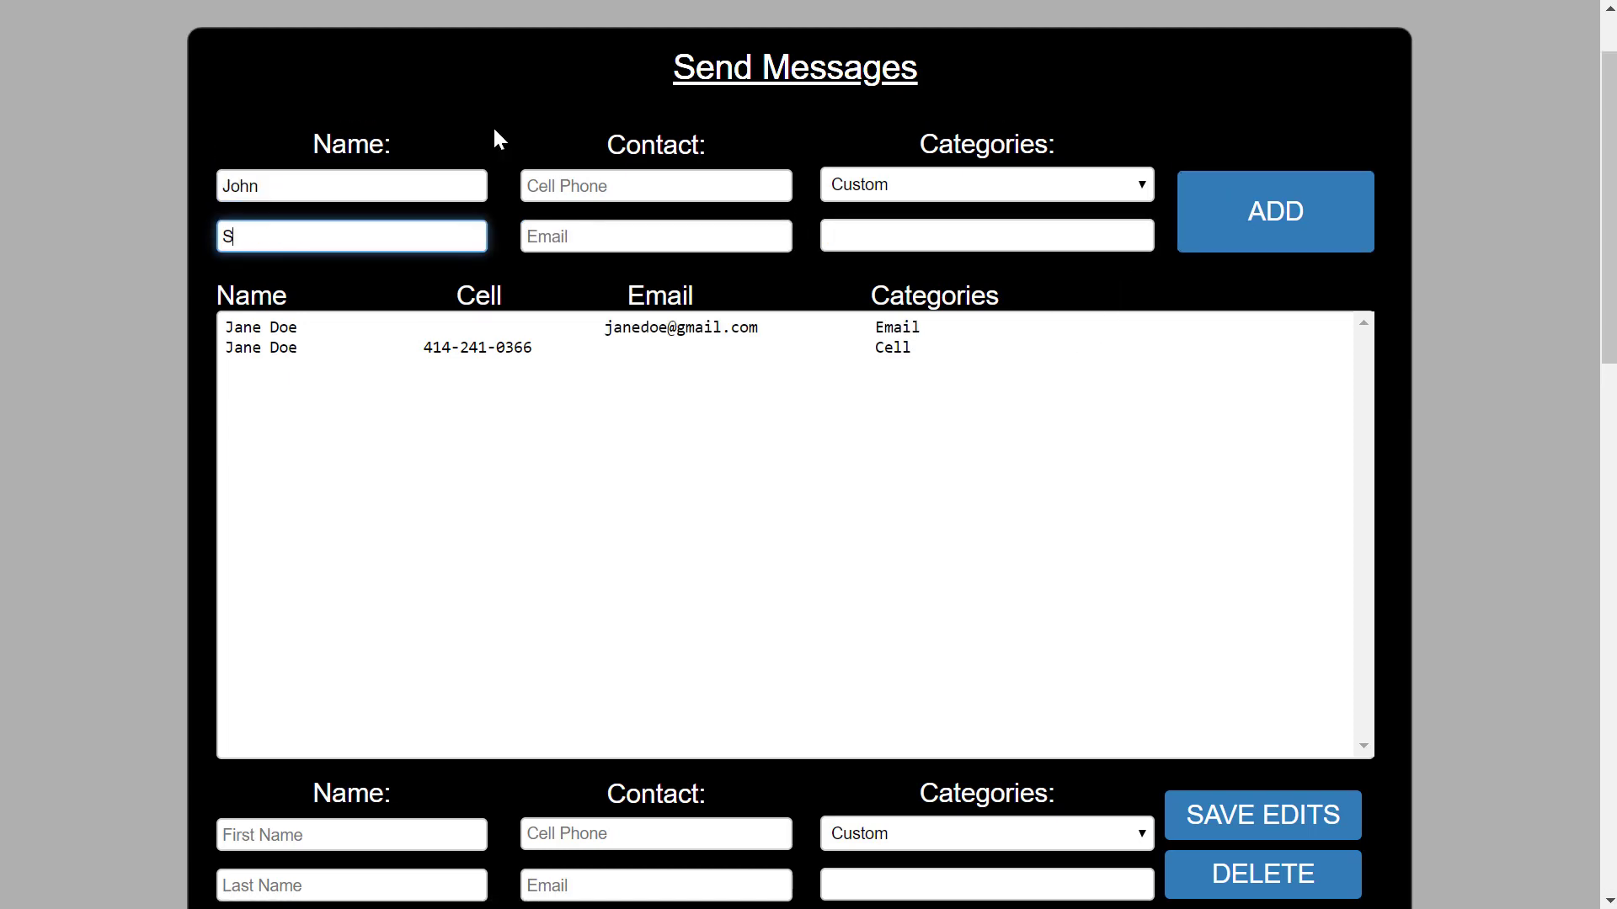
left_click(557, 179)
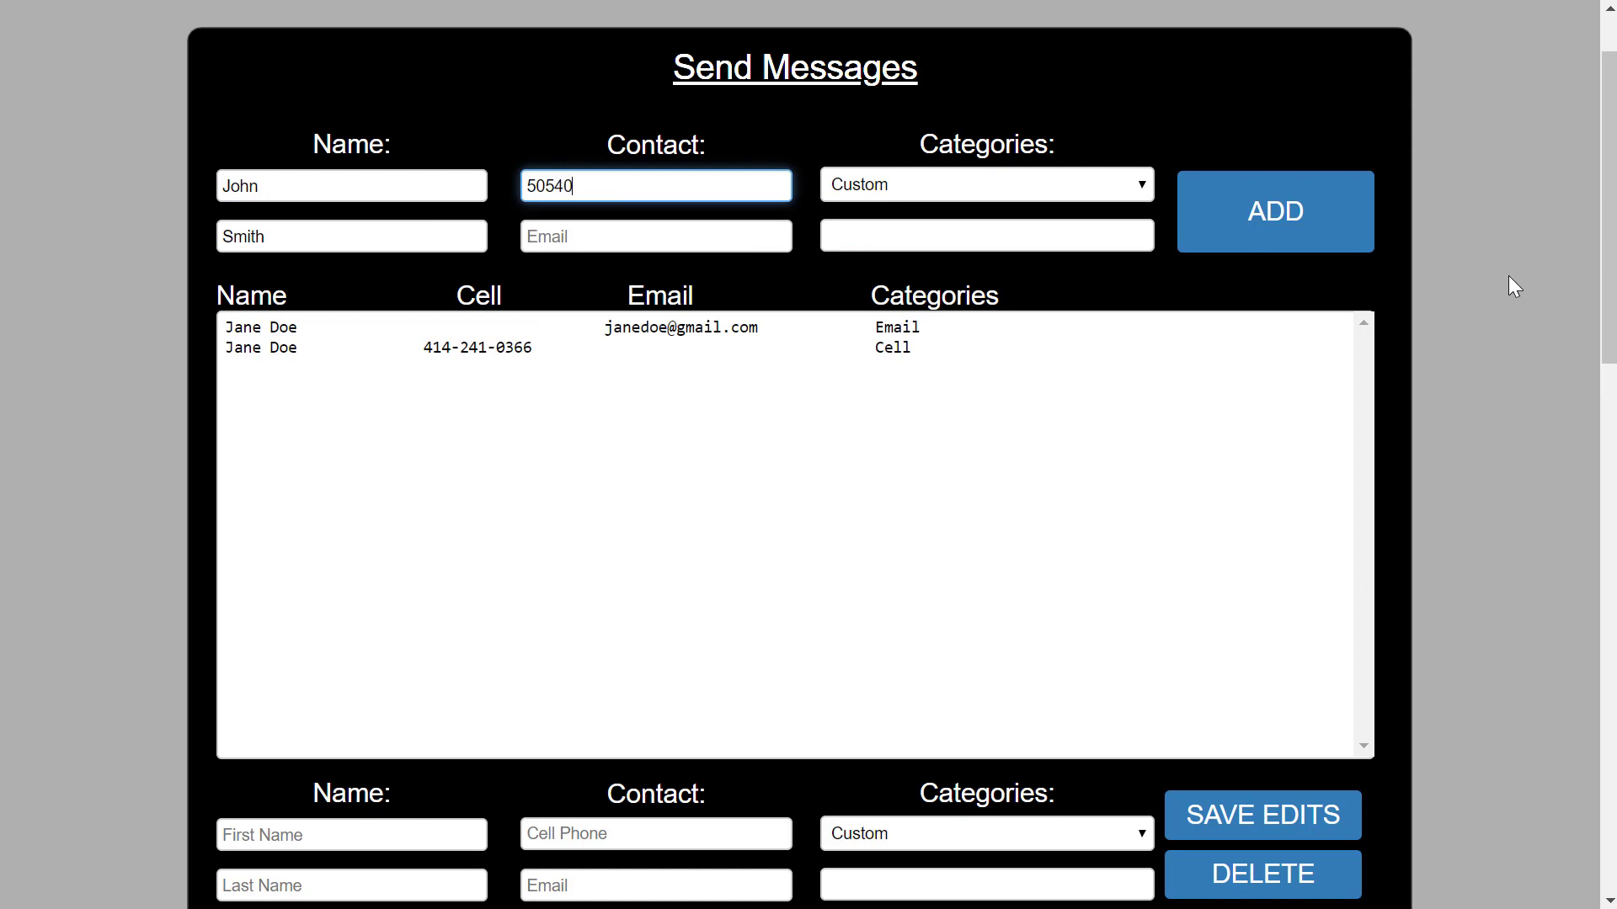
left_click(1131, 193)
left_click(946, 307)
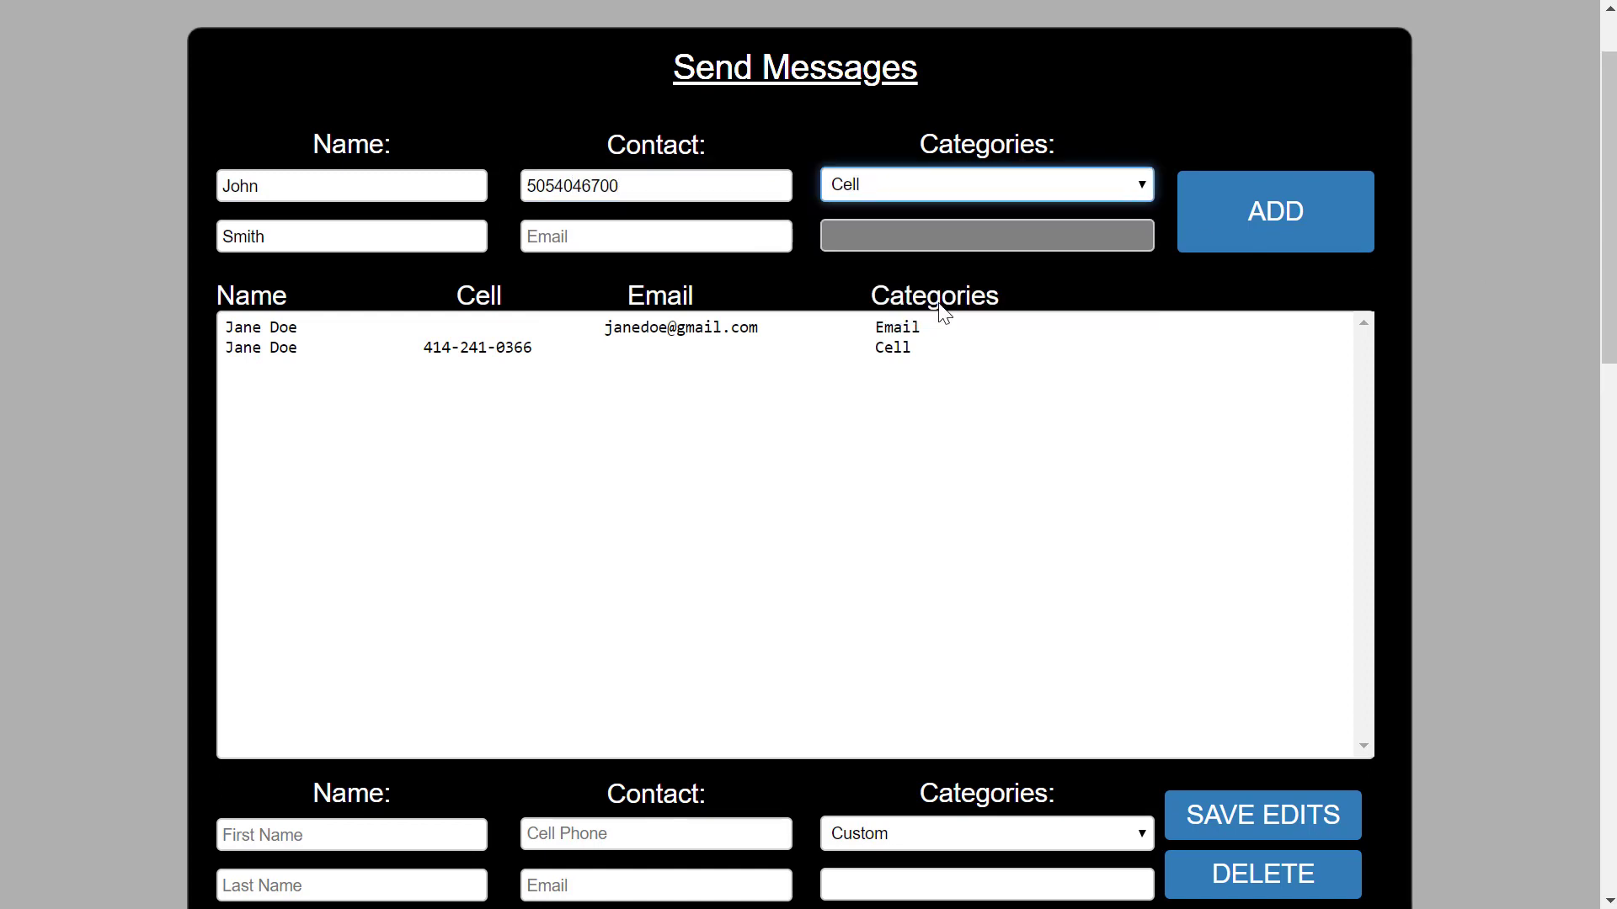
left_click(1260, 210)
Add the second contact's email address as a separate entry tagged Email.
left_click(390, 203)
type("John")
key("Tab")
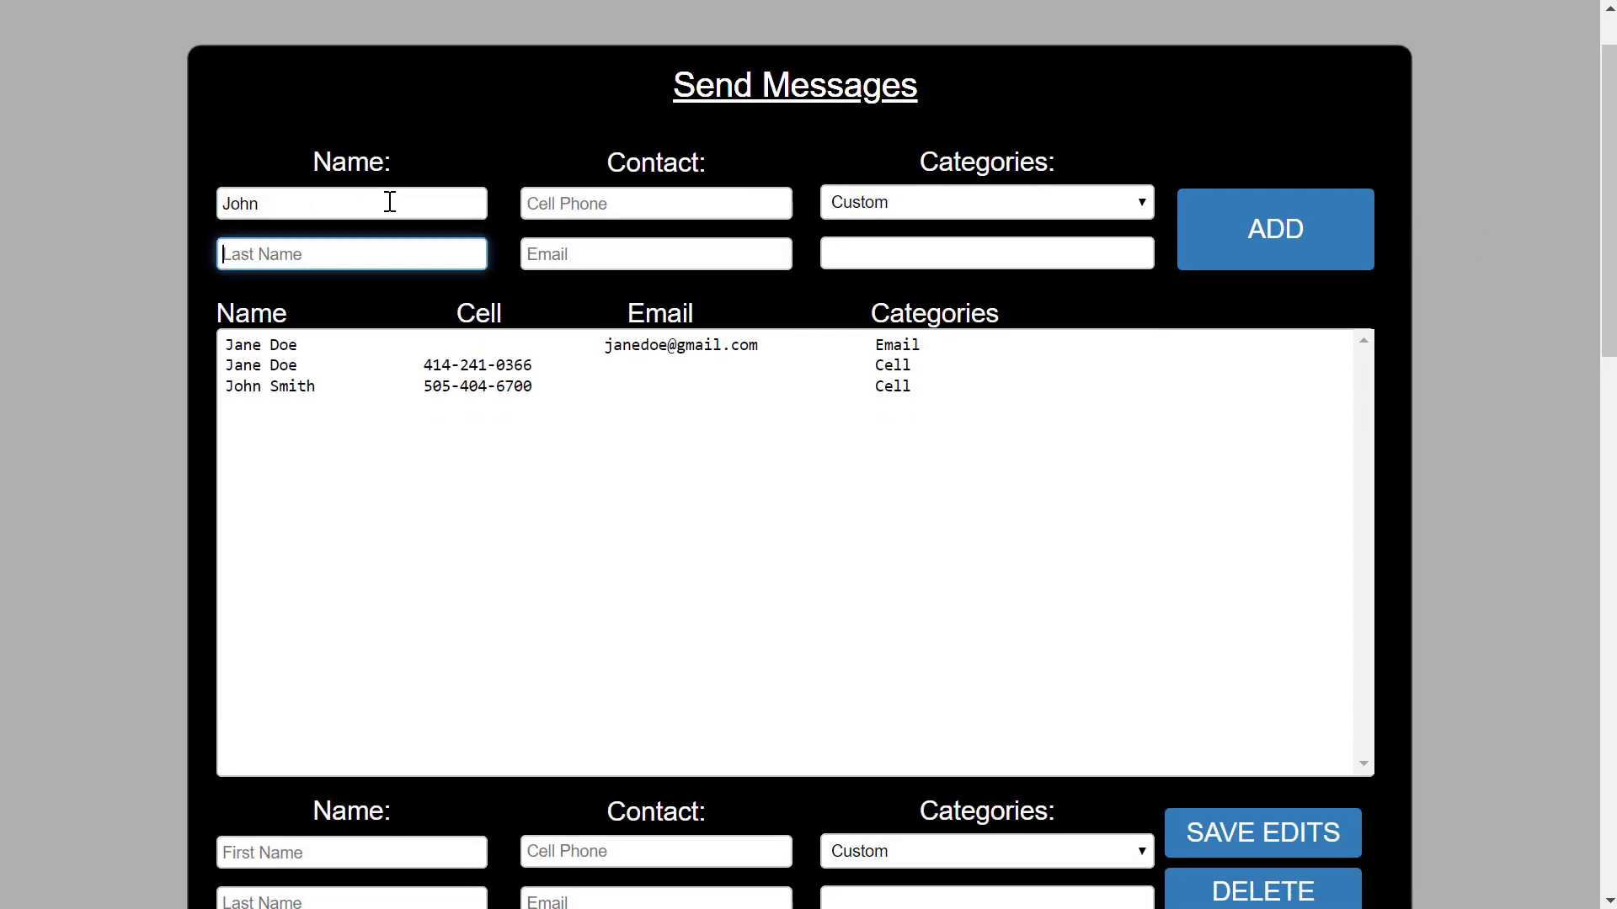
type("Smith")
left_click(539, 255)
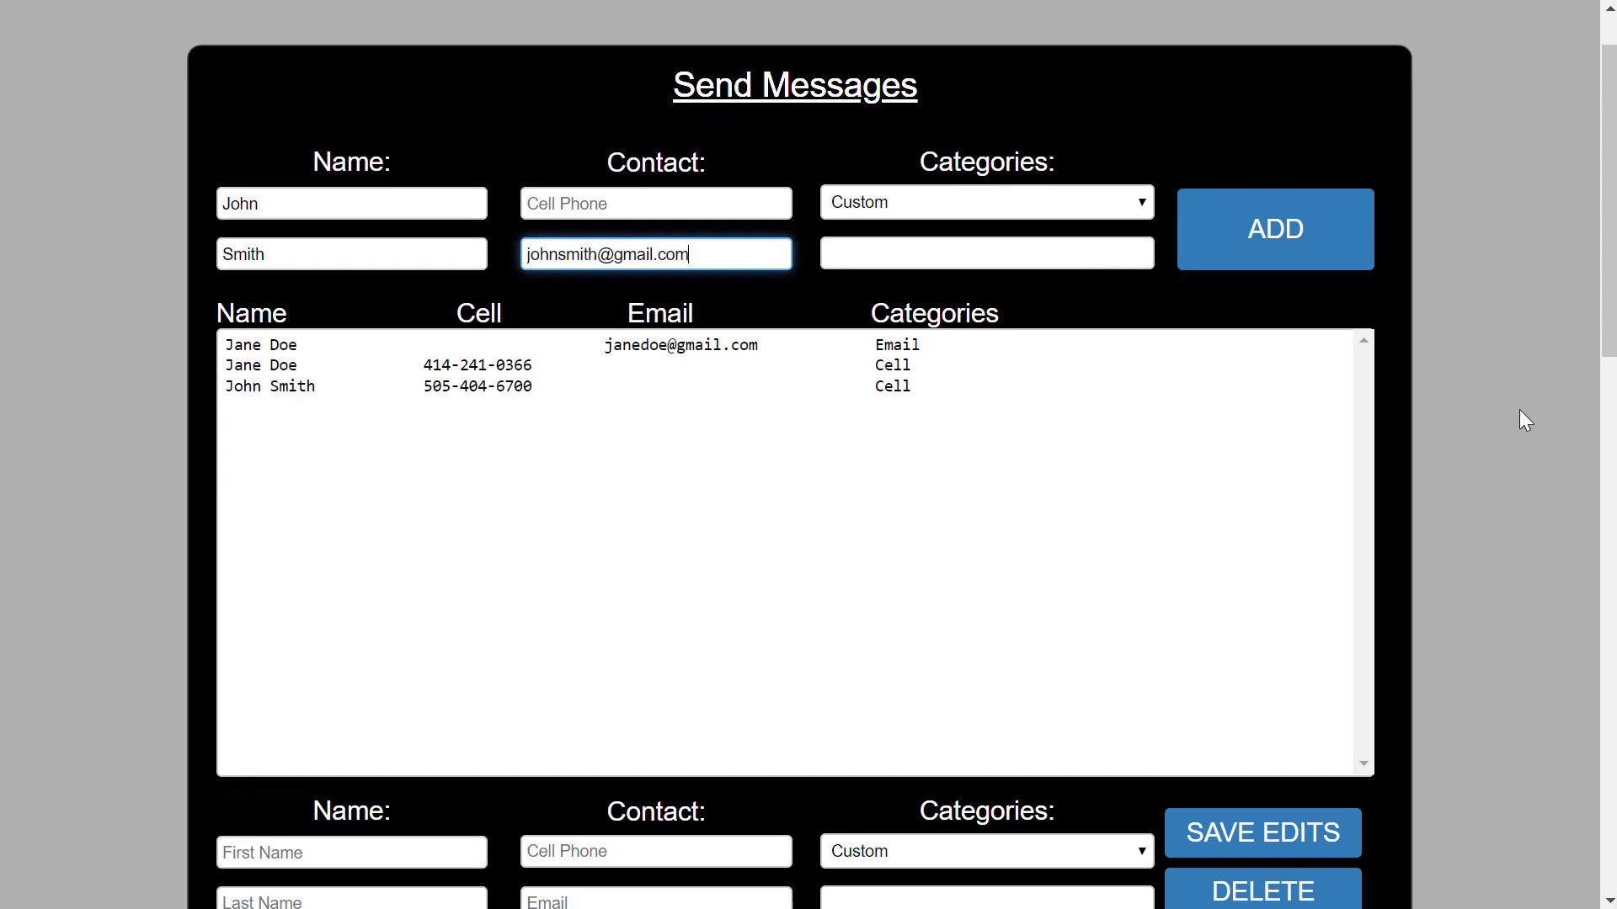
left_click(1099, 205)
left_click(1095, 281)
left_click(1282, 223)
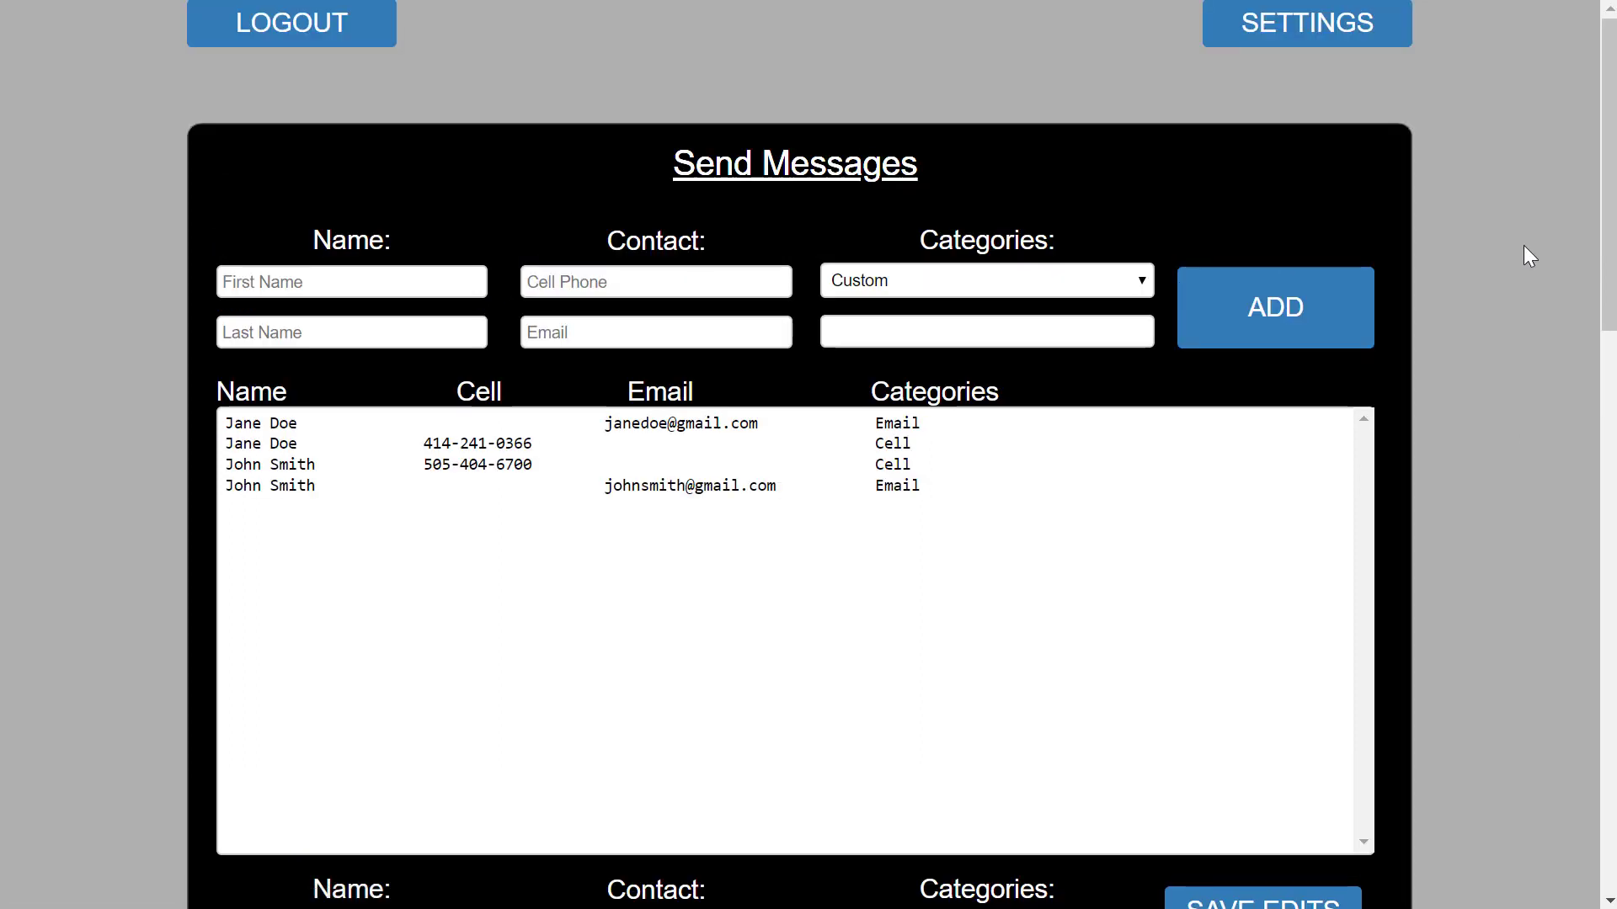
Write the message body 'This is a test message to everyone.'.
scroll(1524, 246, "down", 2)
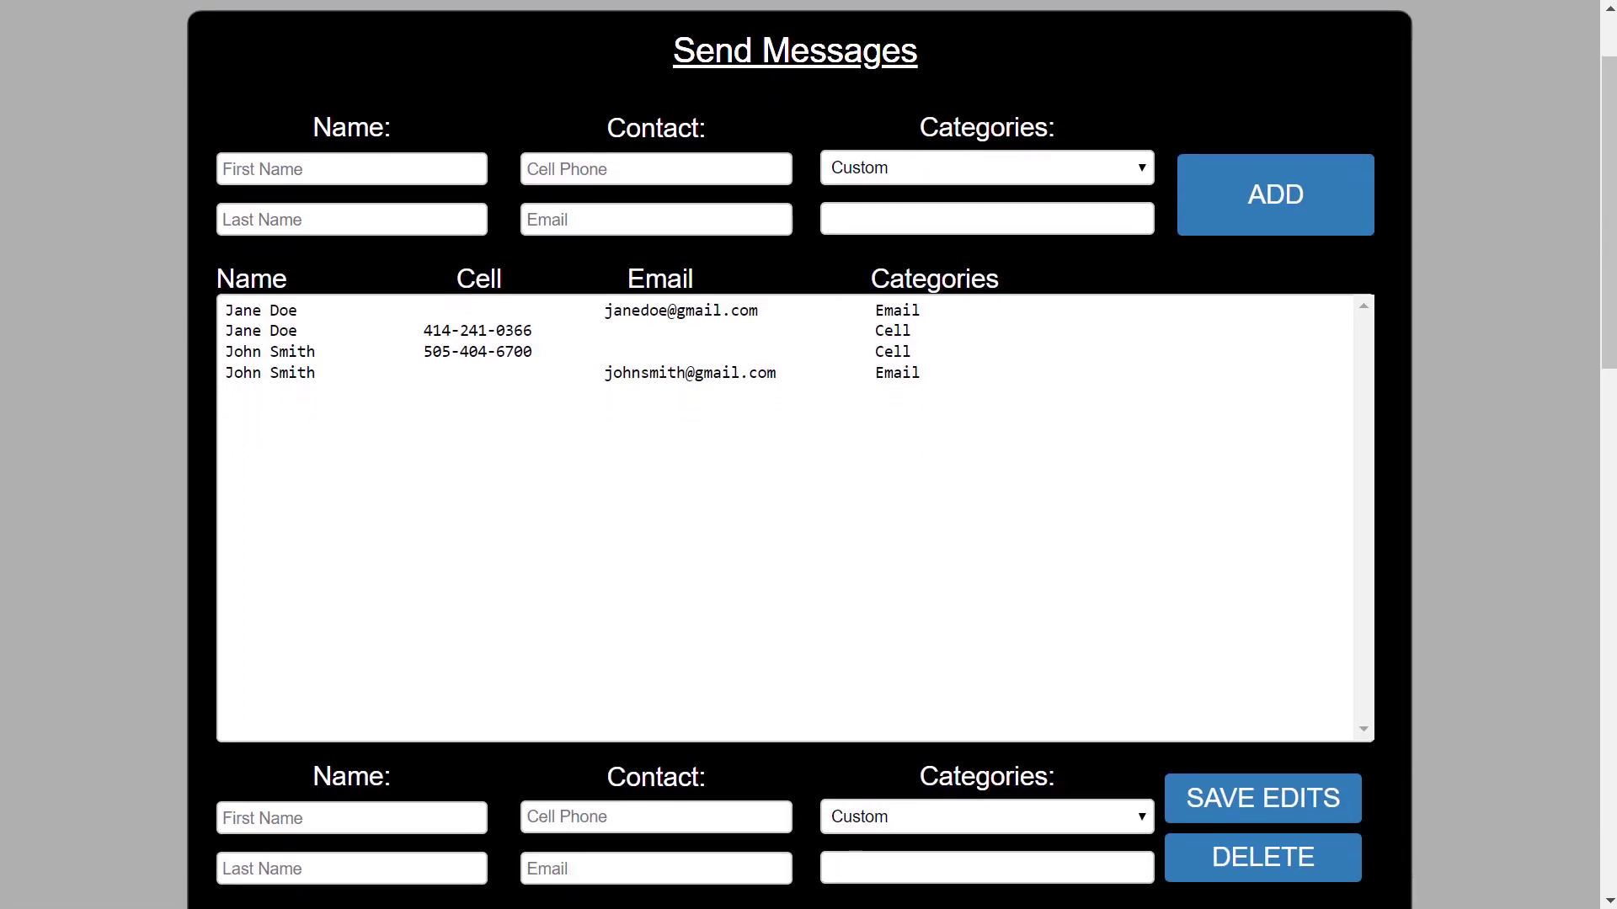
scroll(1468, 229, "down", 5)
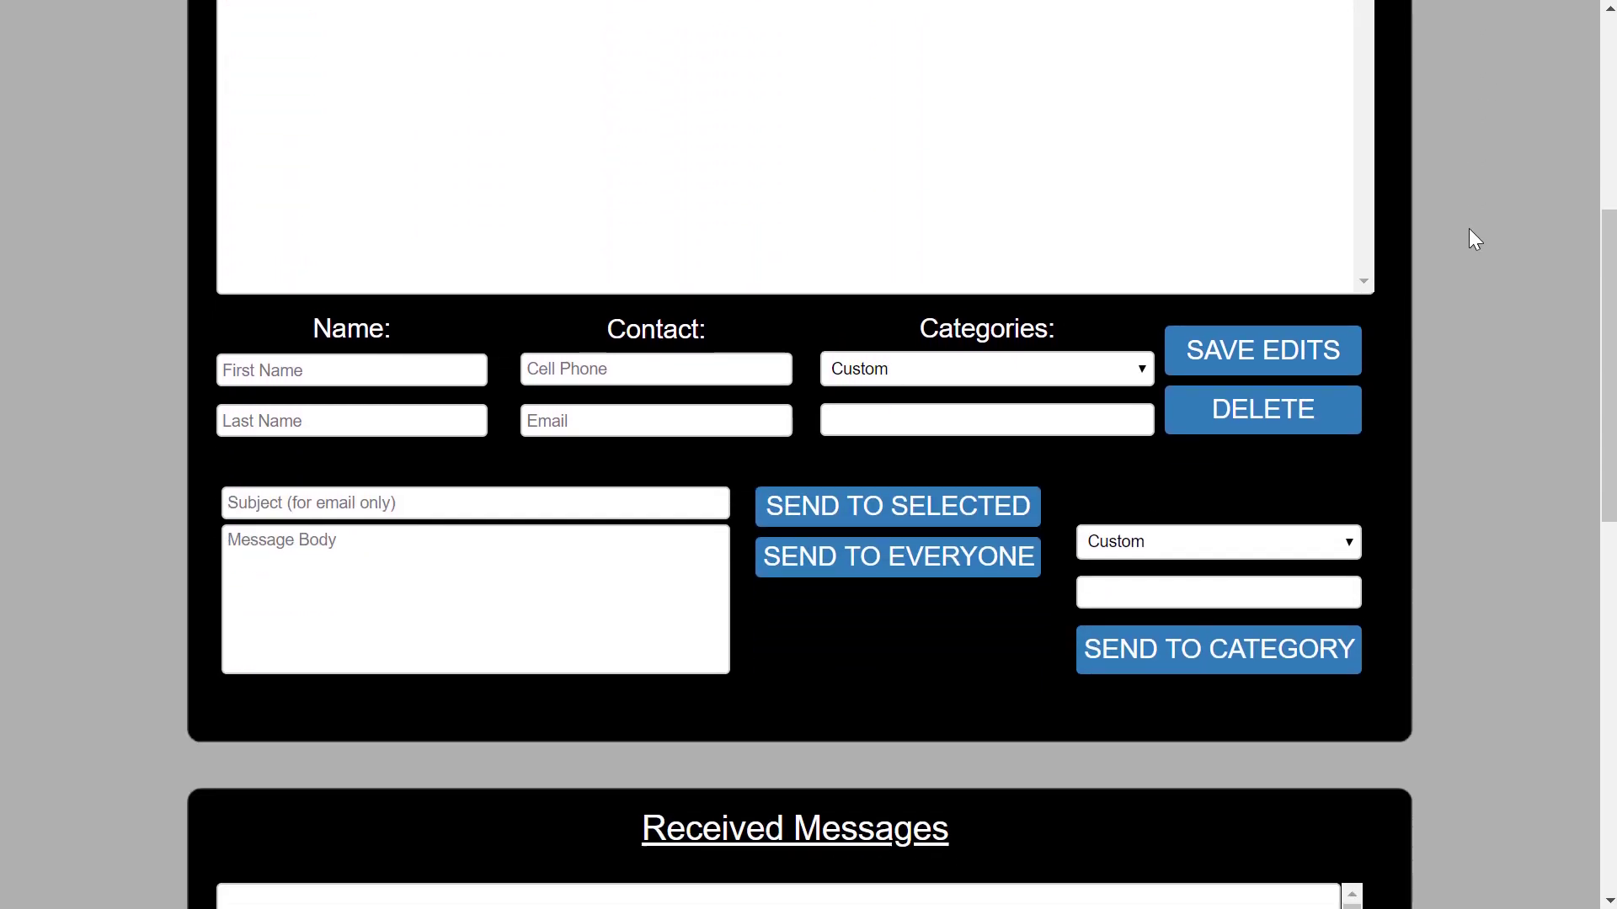
left_click(350, 539)
type("This is a test message to everyone.")
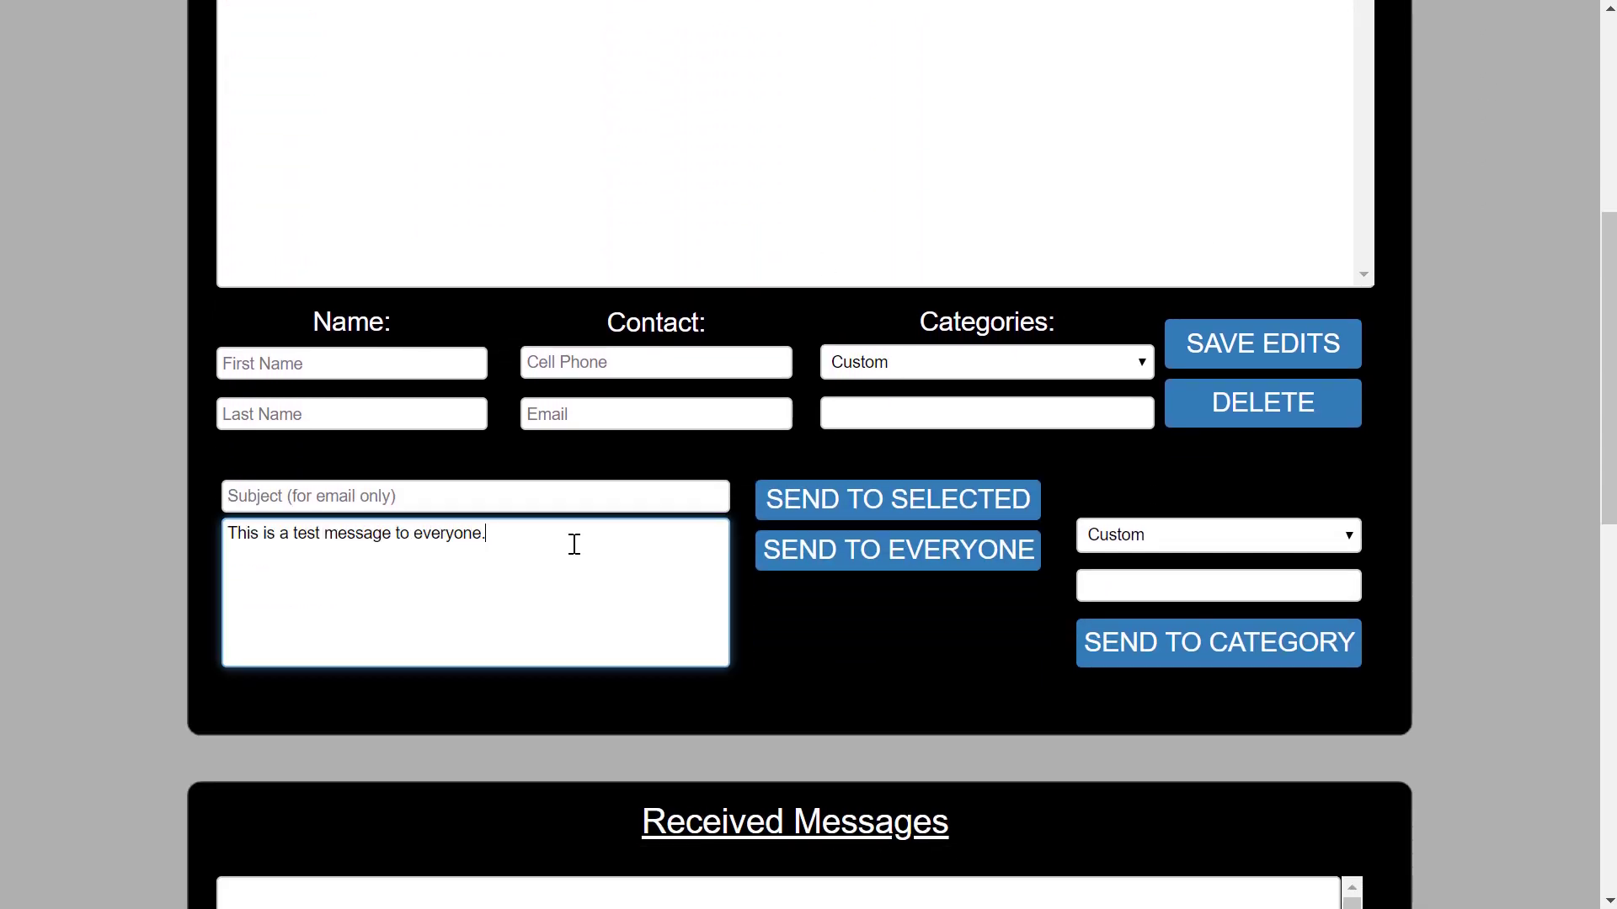
Send the message to everyone, then send 'This is a test message to only the cell phones.' to category Cell.
left_click(816, 553)
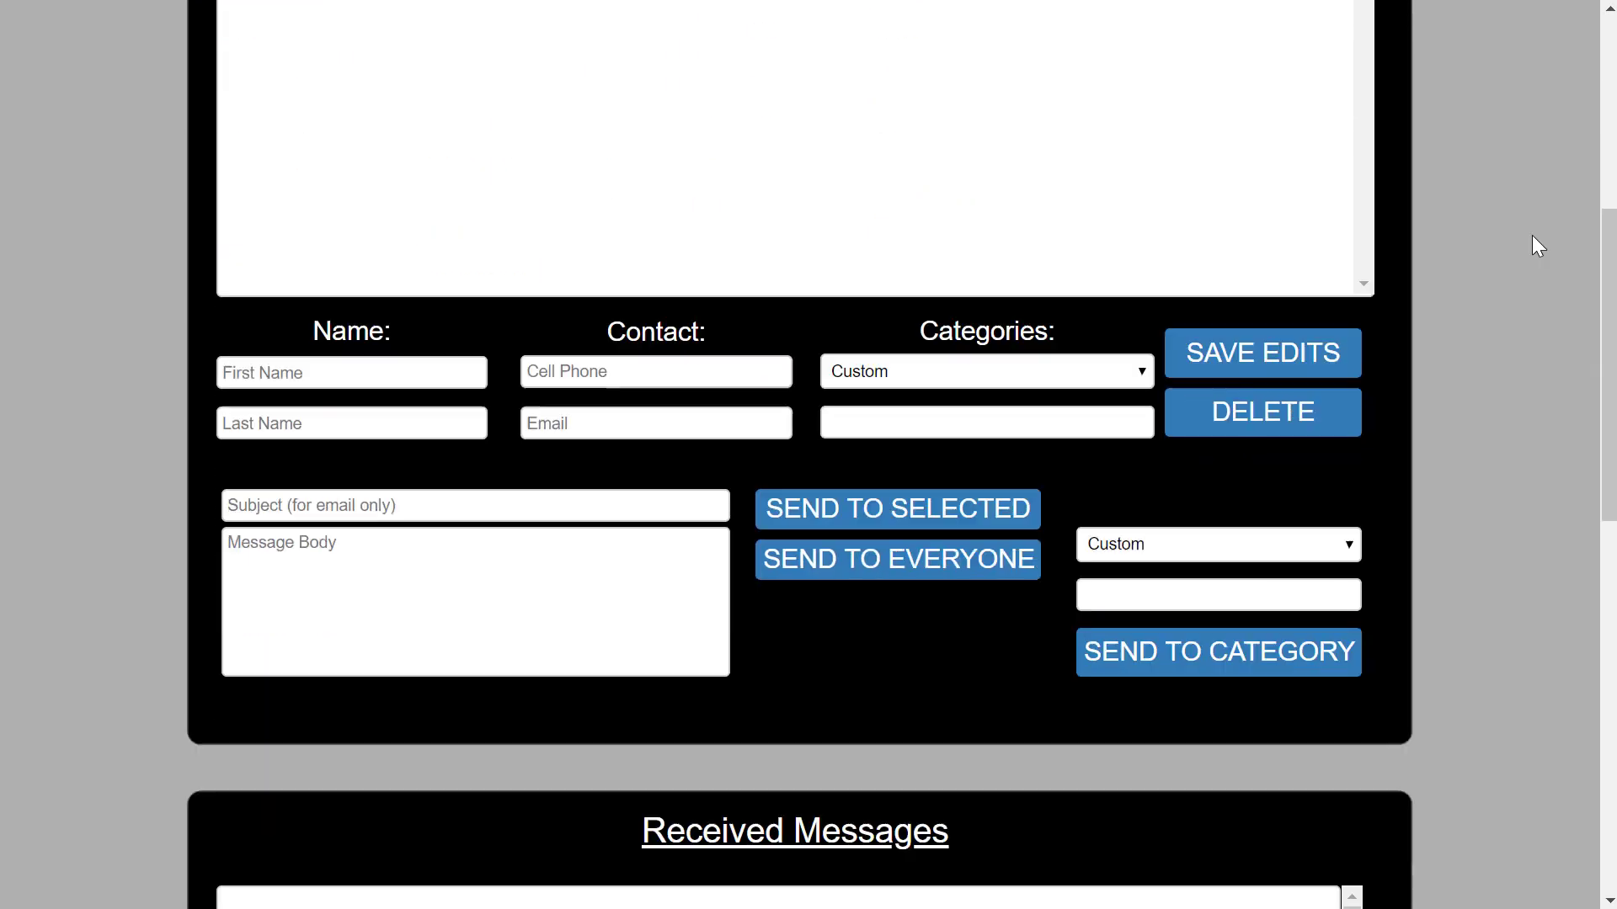
scroll(1533, 236, "down", 1)
left_click(454, 460)
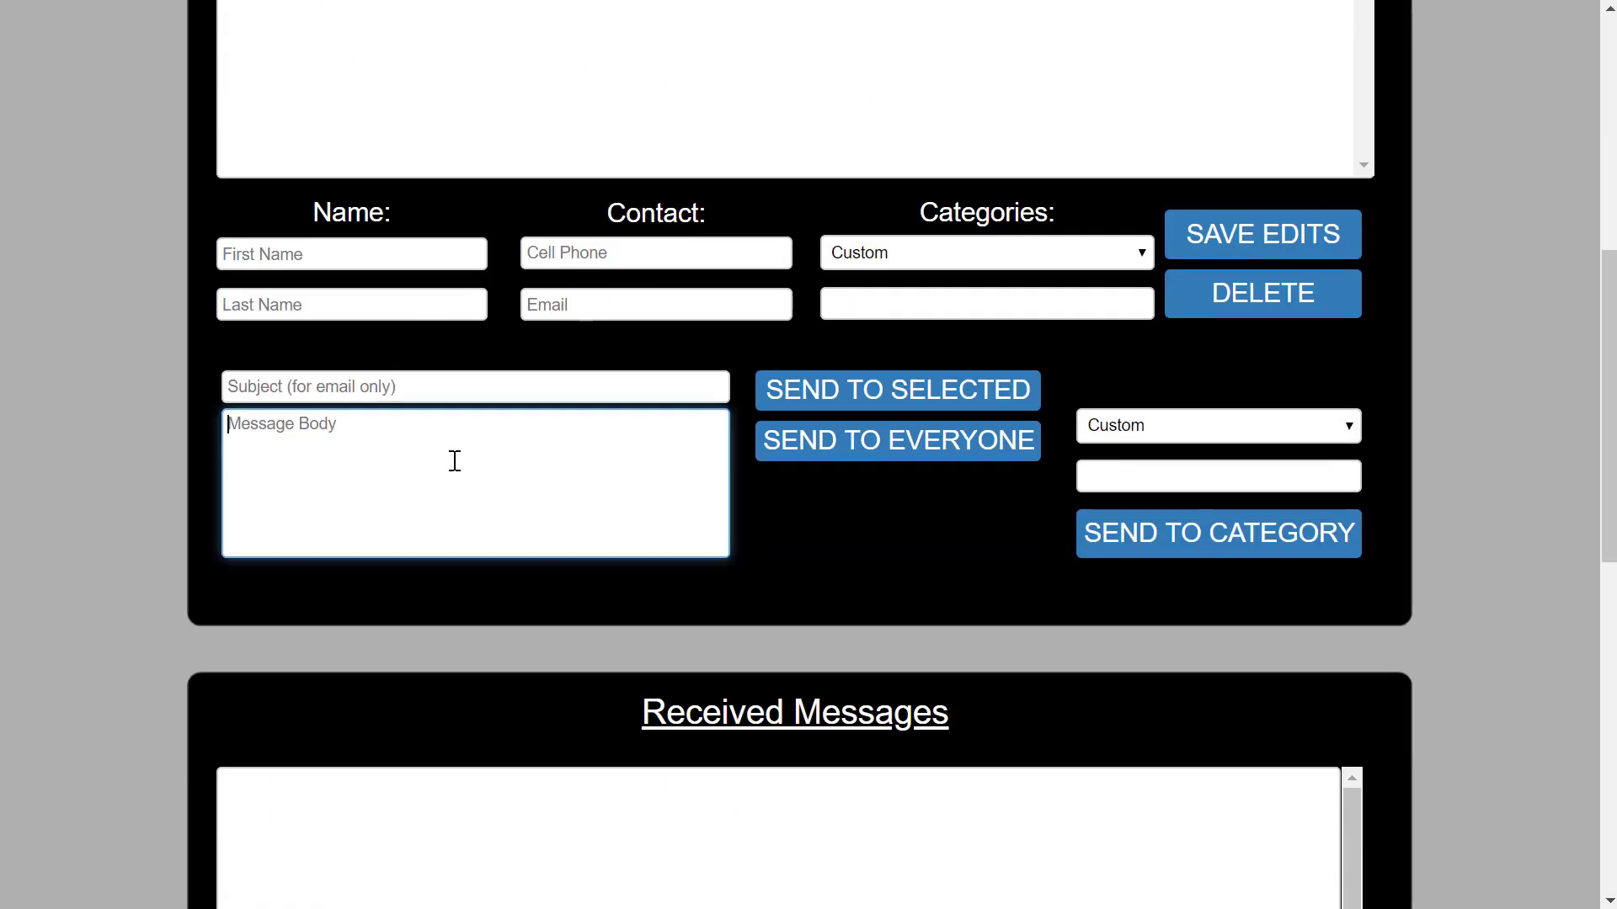
type("This is a test message to only t")
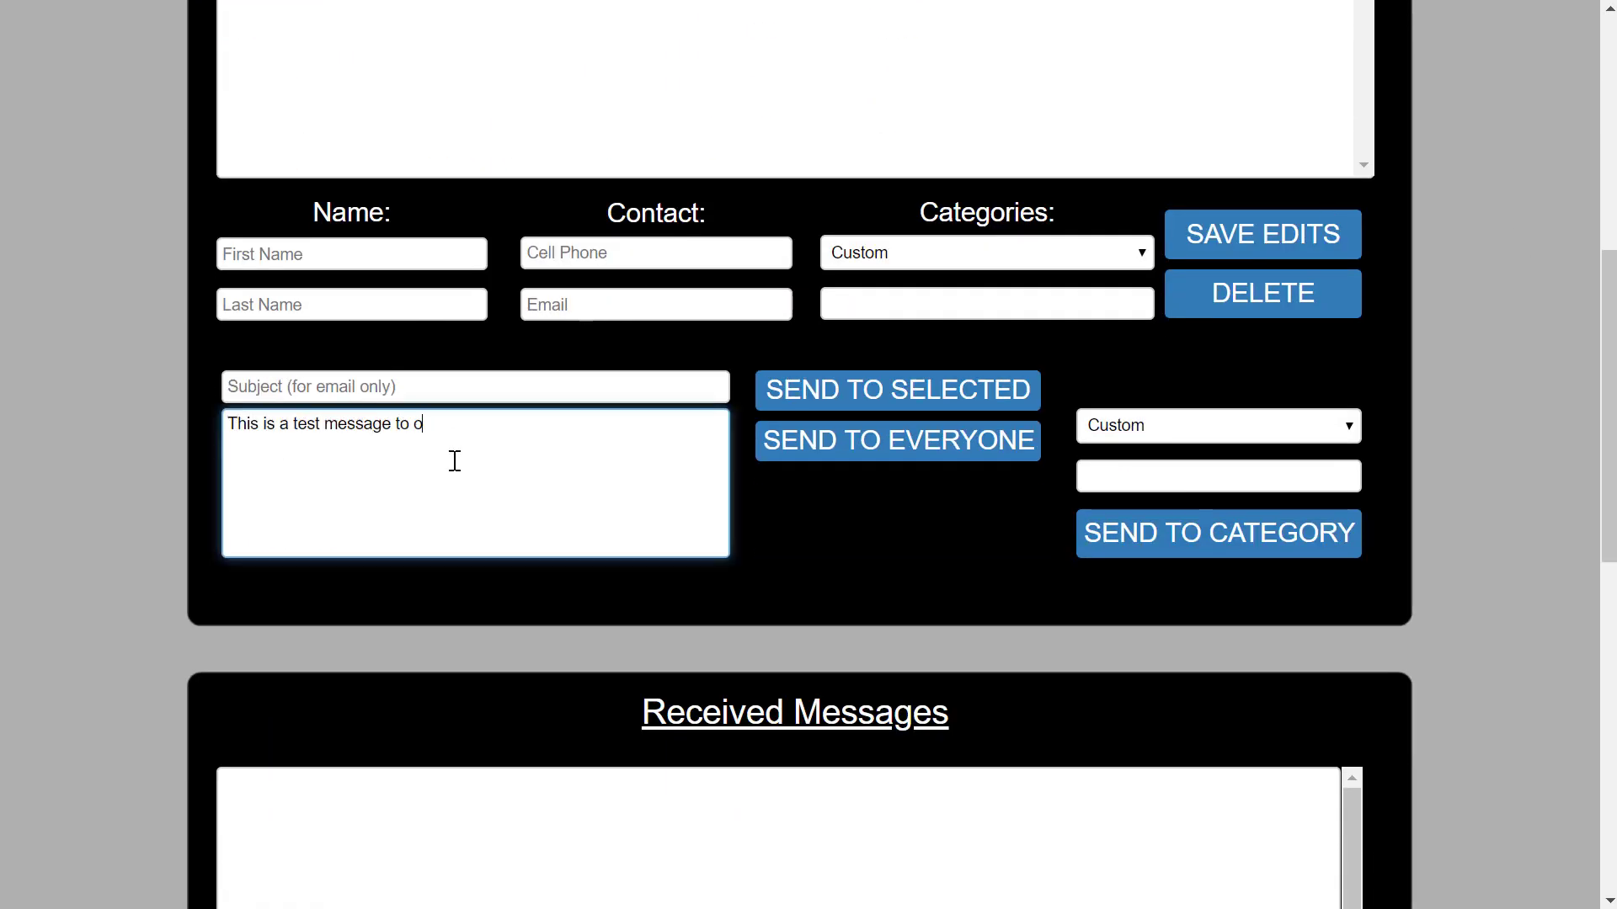
key("BackSpace")
type("the cell phones.")
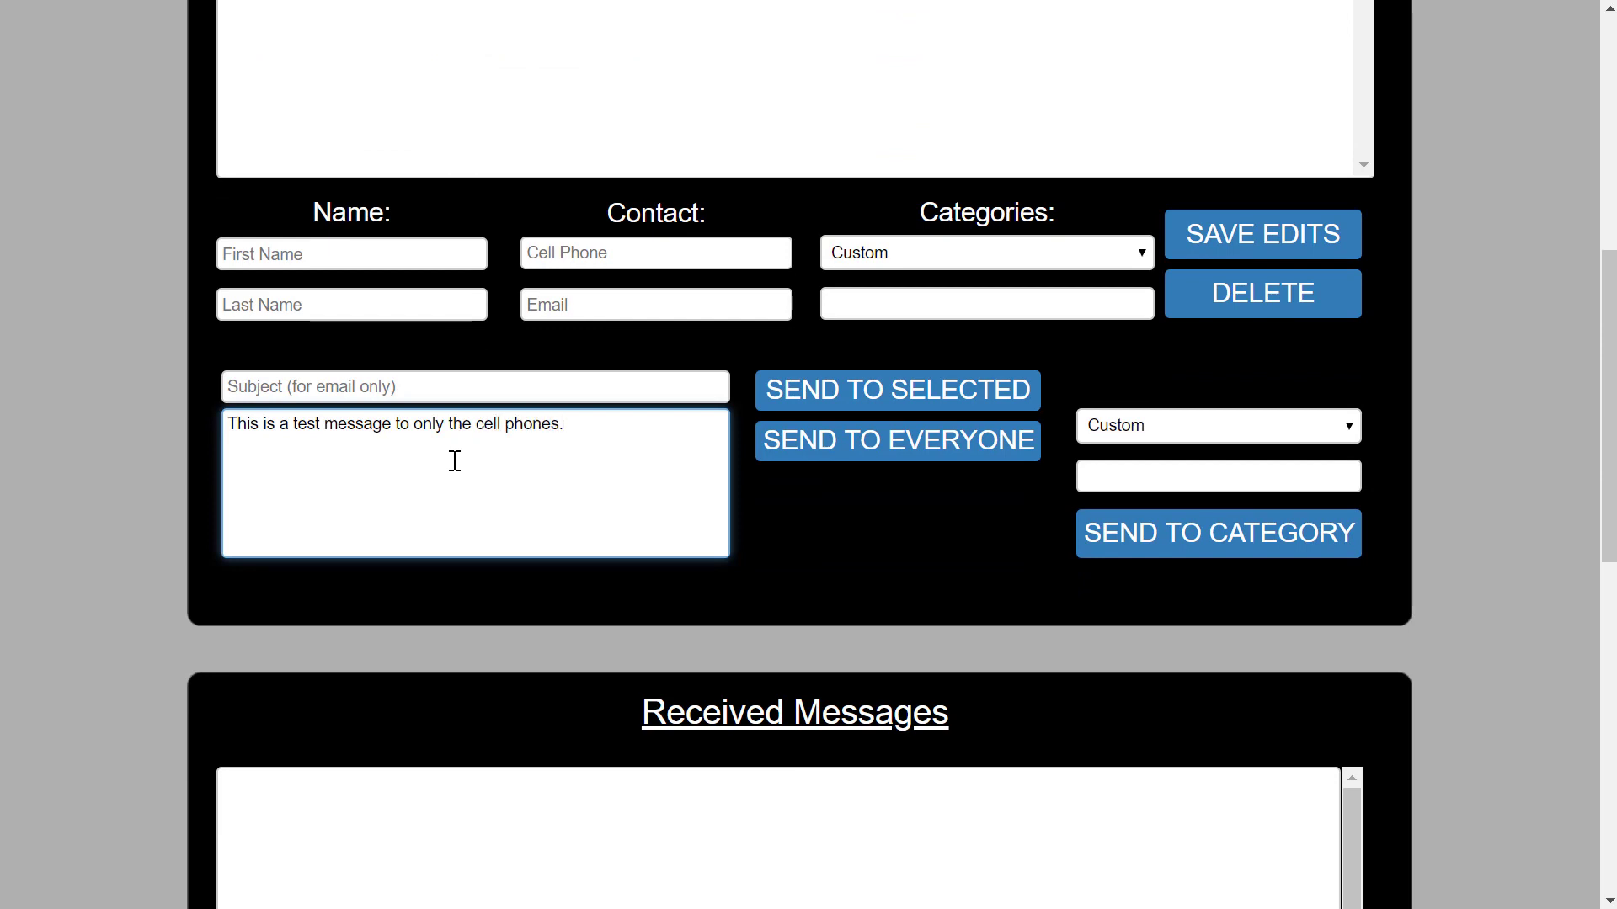
left_click(1155, 420)
left_click(1150, 544)
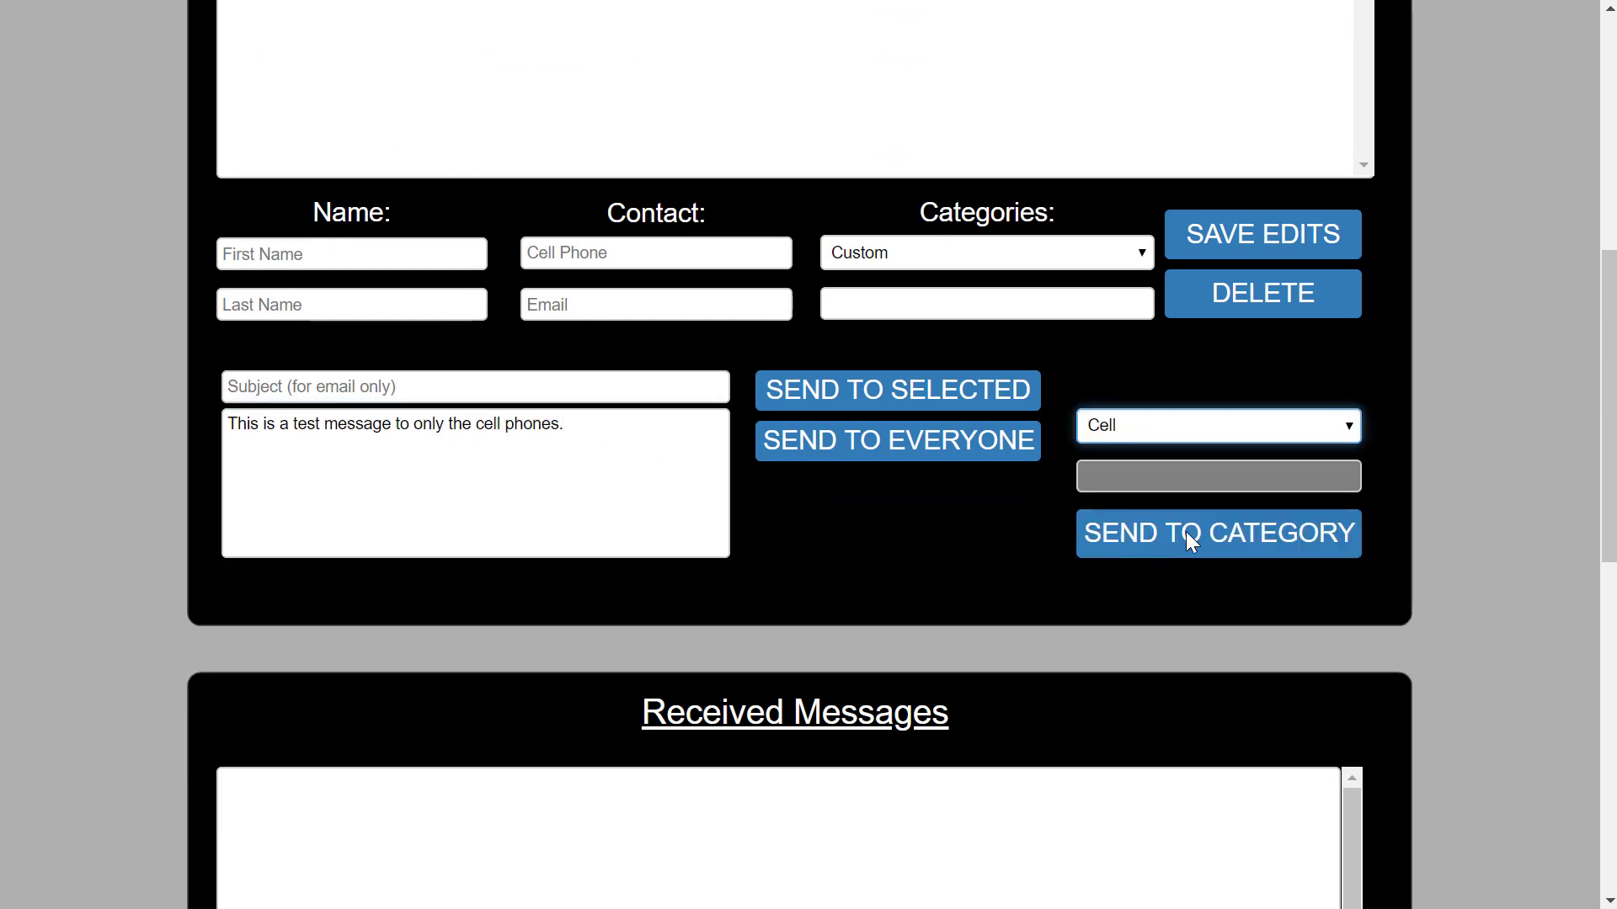
left_click(1186, 533)
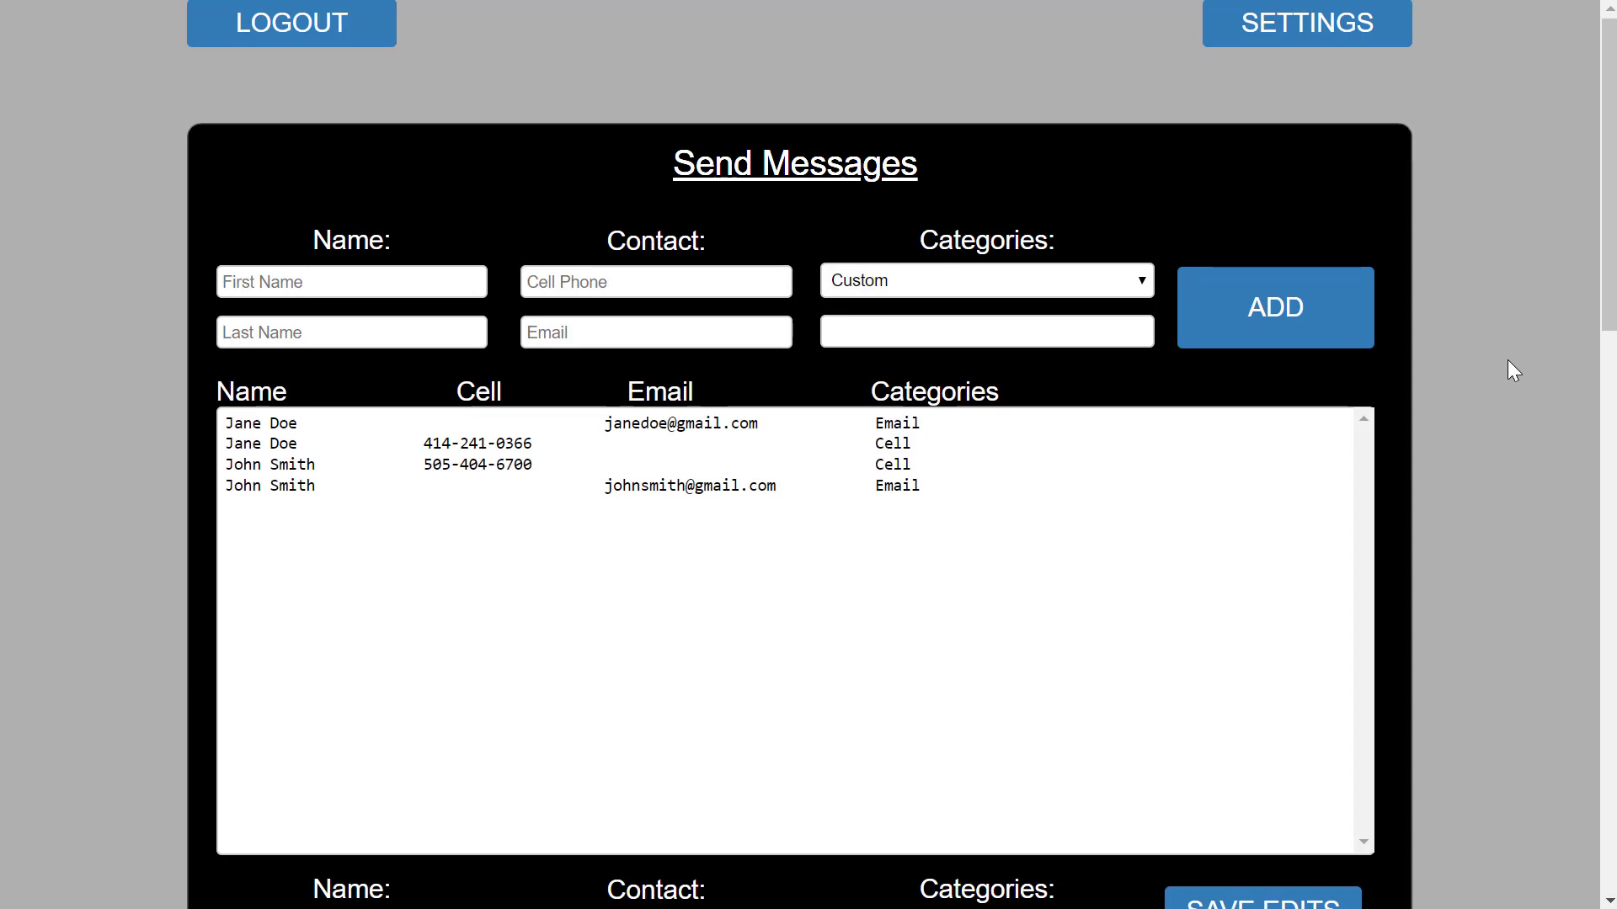
Append ',Faculty' to the categories of the first contact's email and cell entries and save each.
left_click(696, 423)
scroll(1494, 524, "down", 5)
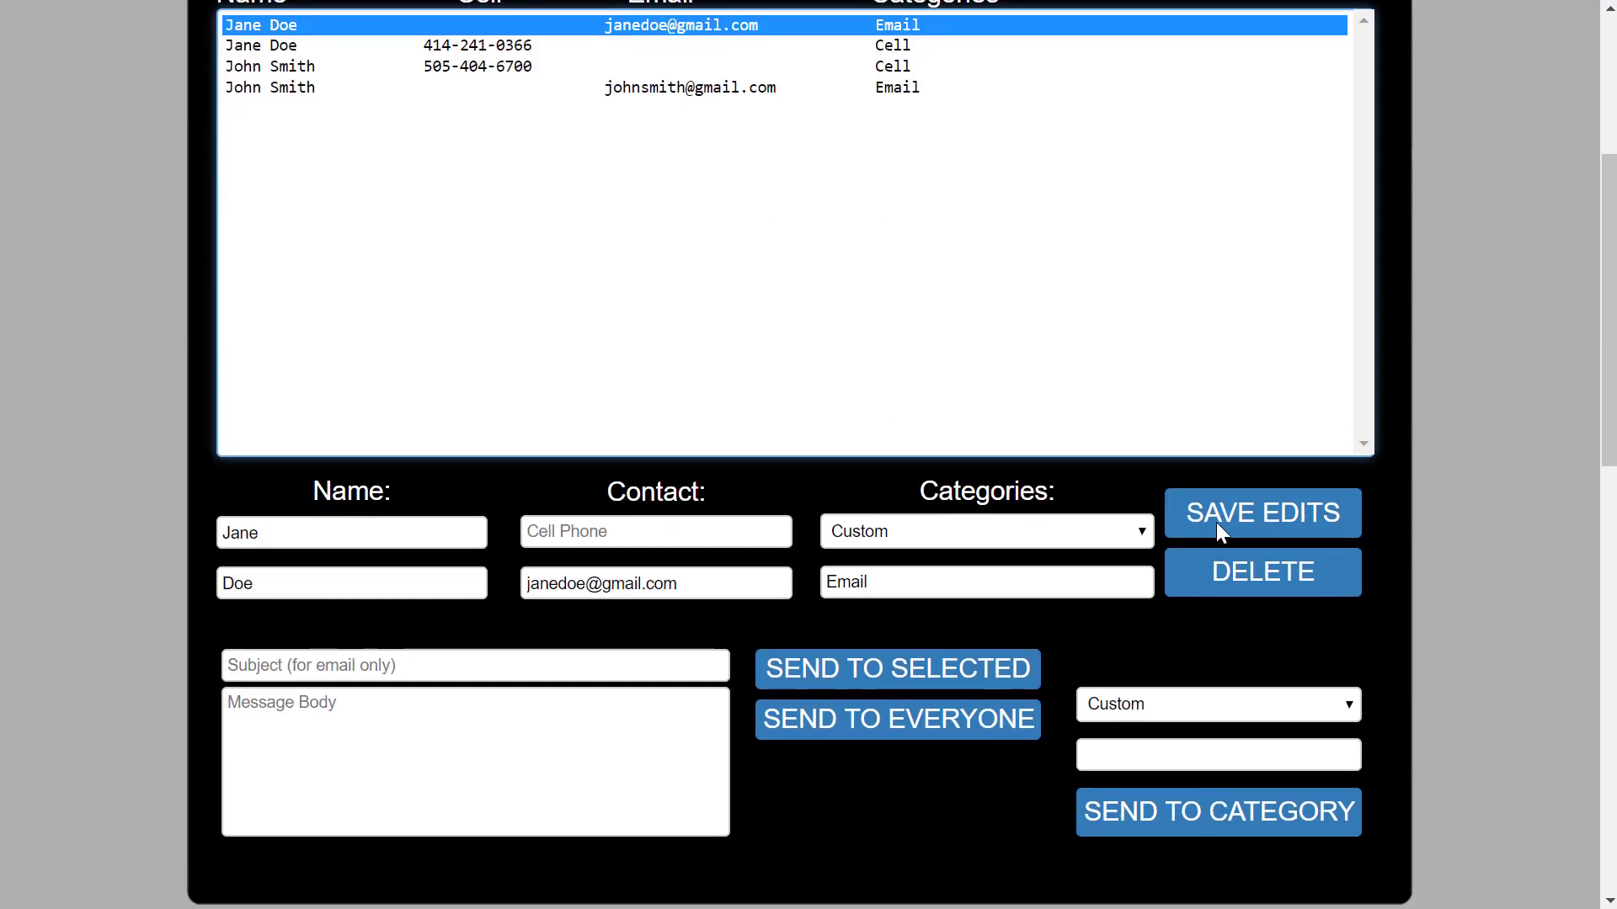
left_click(987, 577)
type(",Faculty")
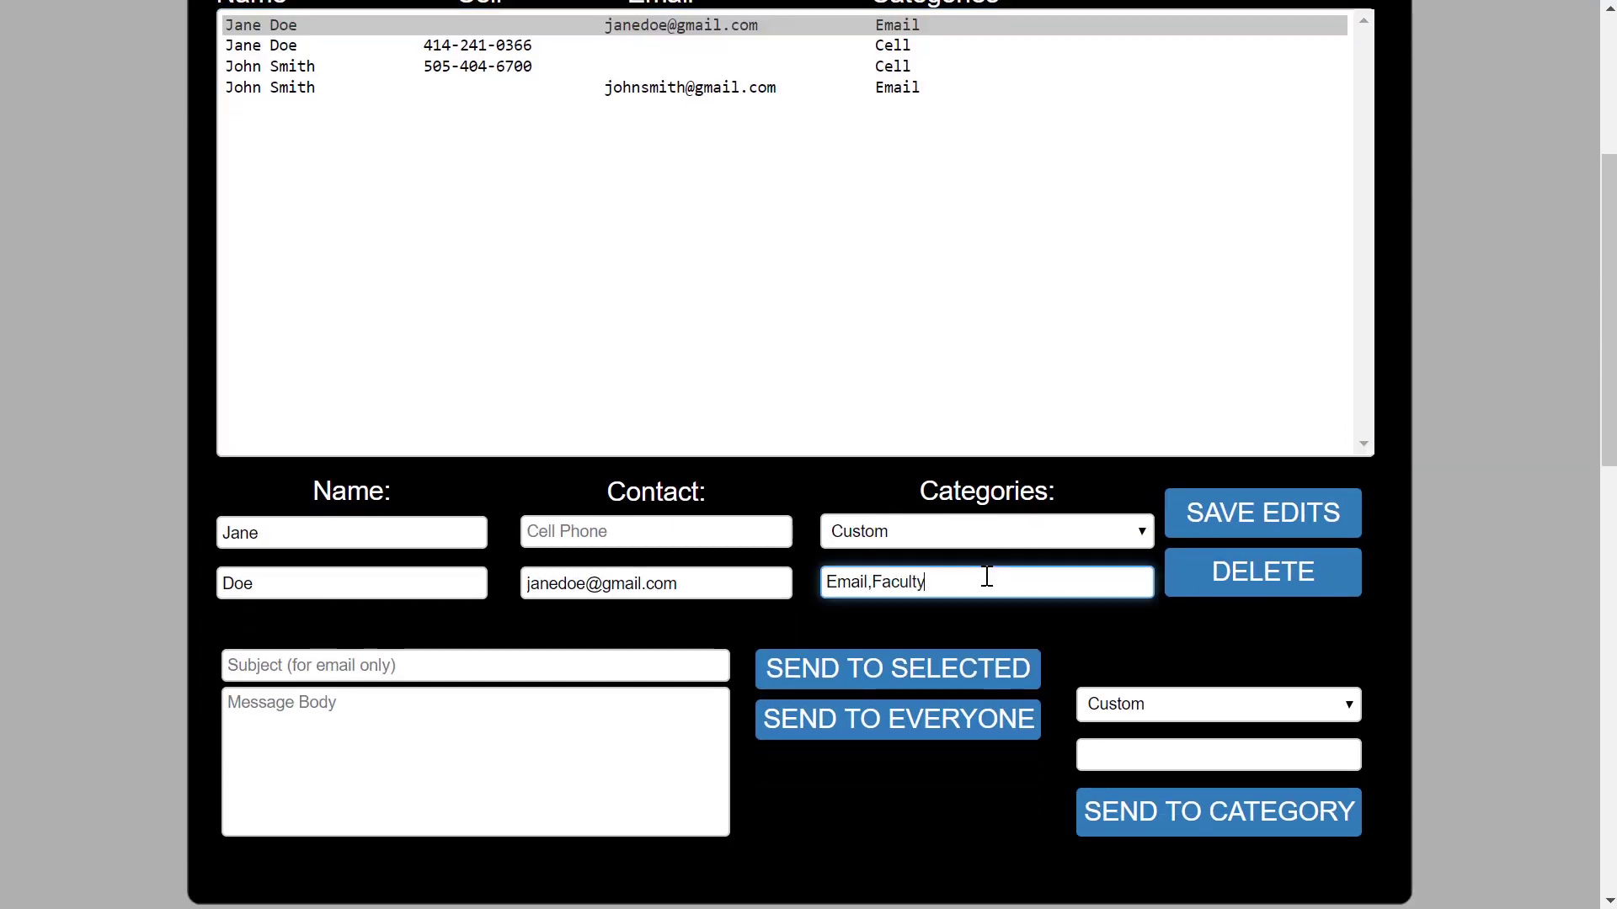
left_click(1221, 517)
scroll(1470, 463, "down", 1)
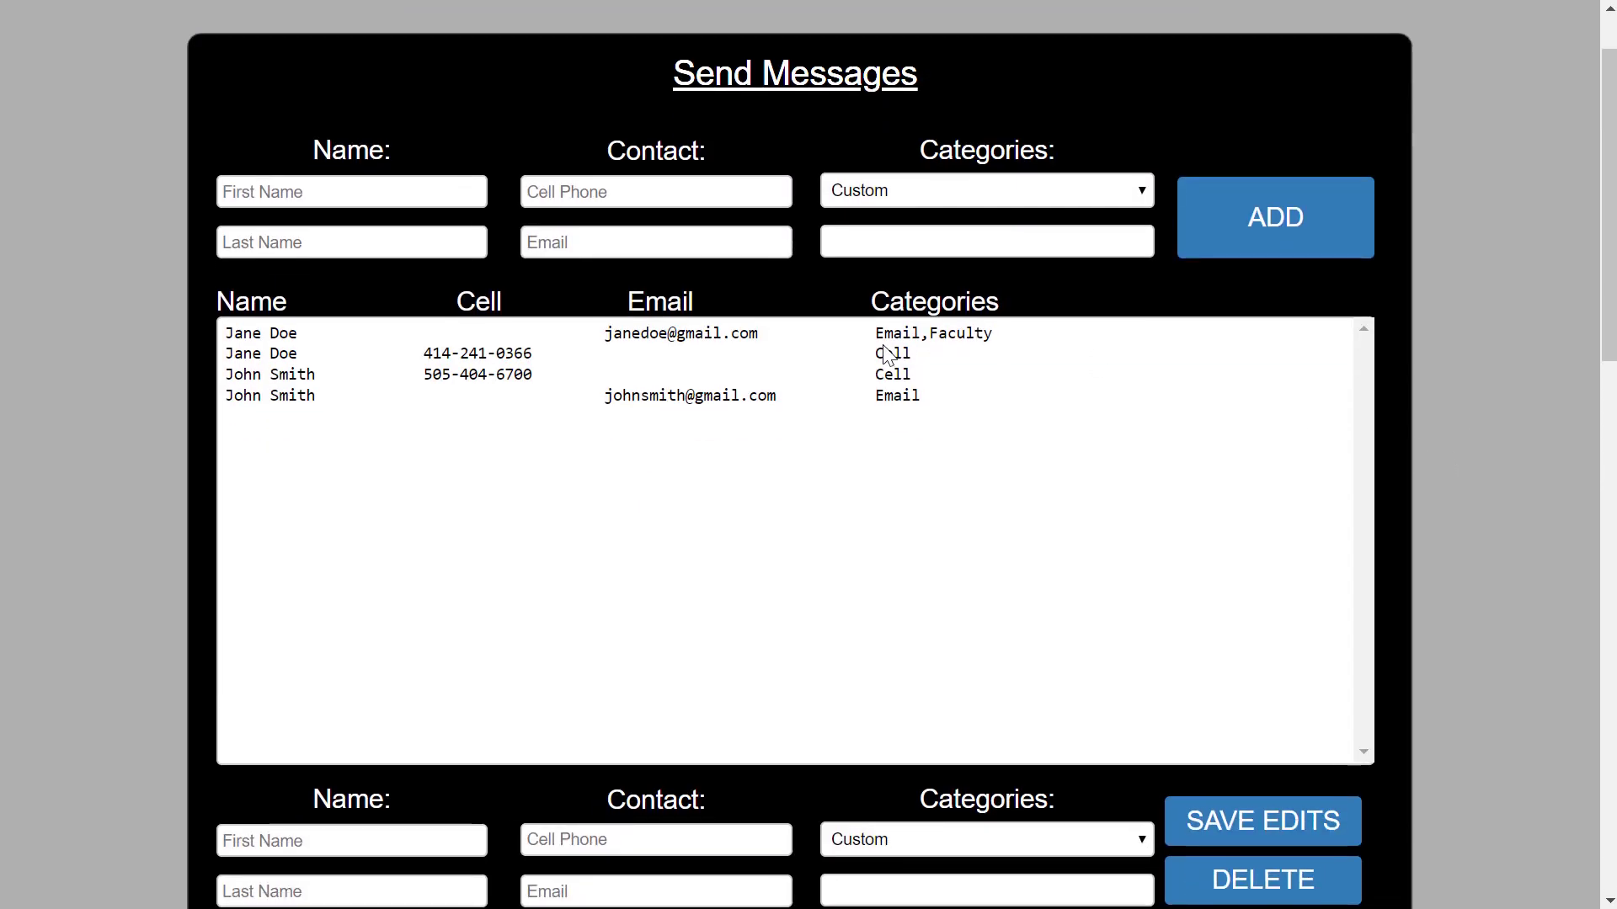
left_click(882, 351)
scroll(1494, 498, "down", 2)
left_click(928, 746)
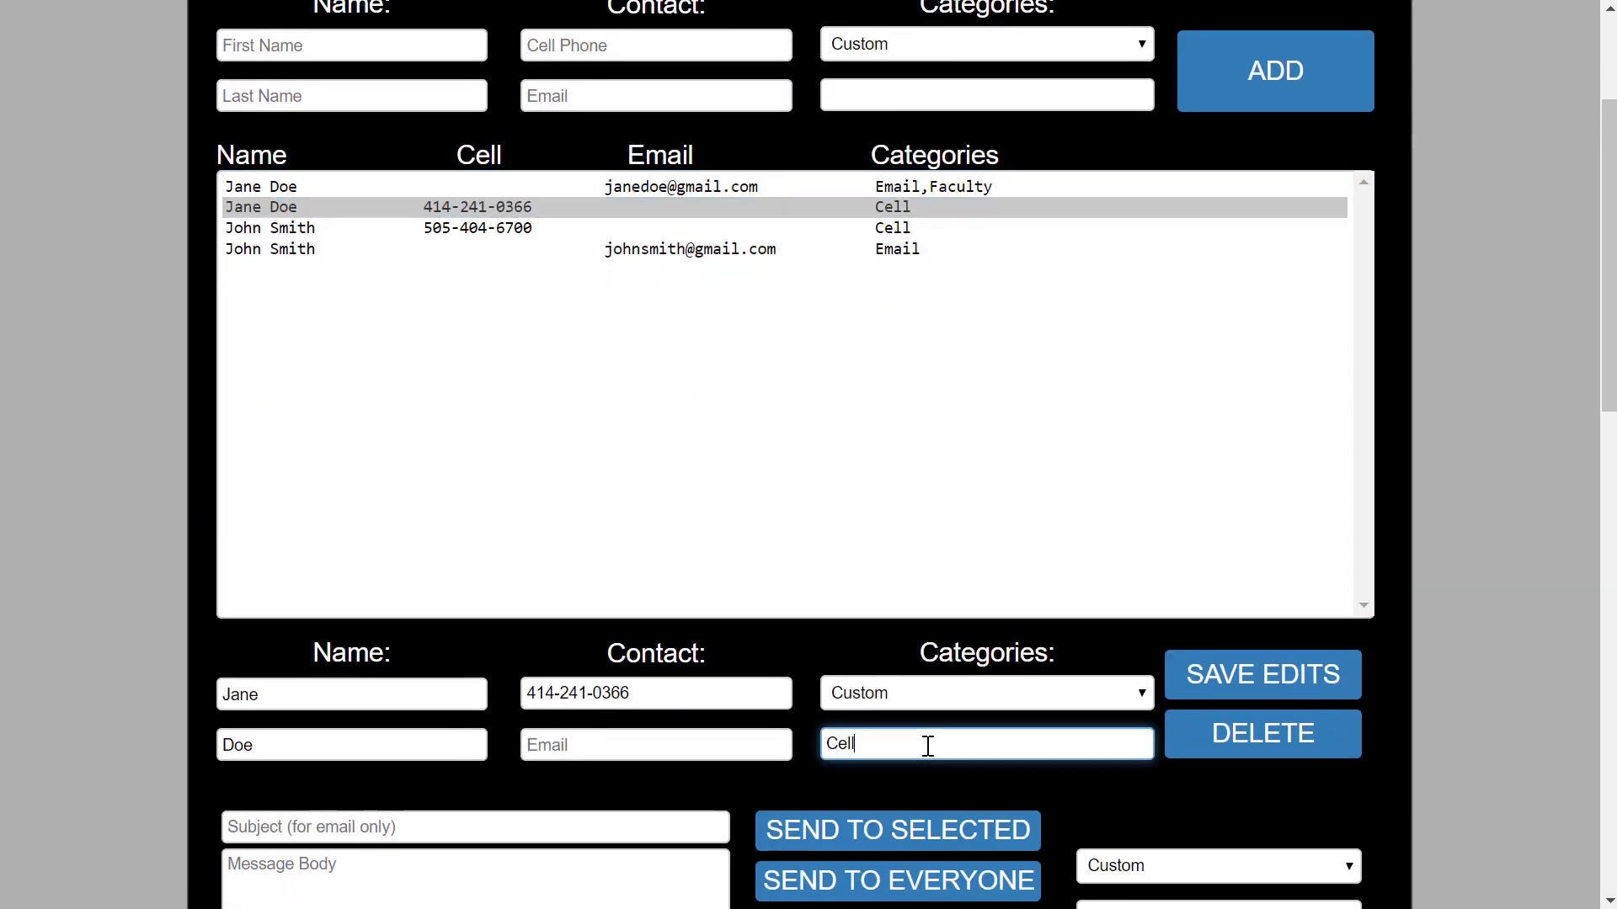
type(",Faculty")
left_click(1218, 675)
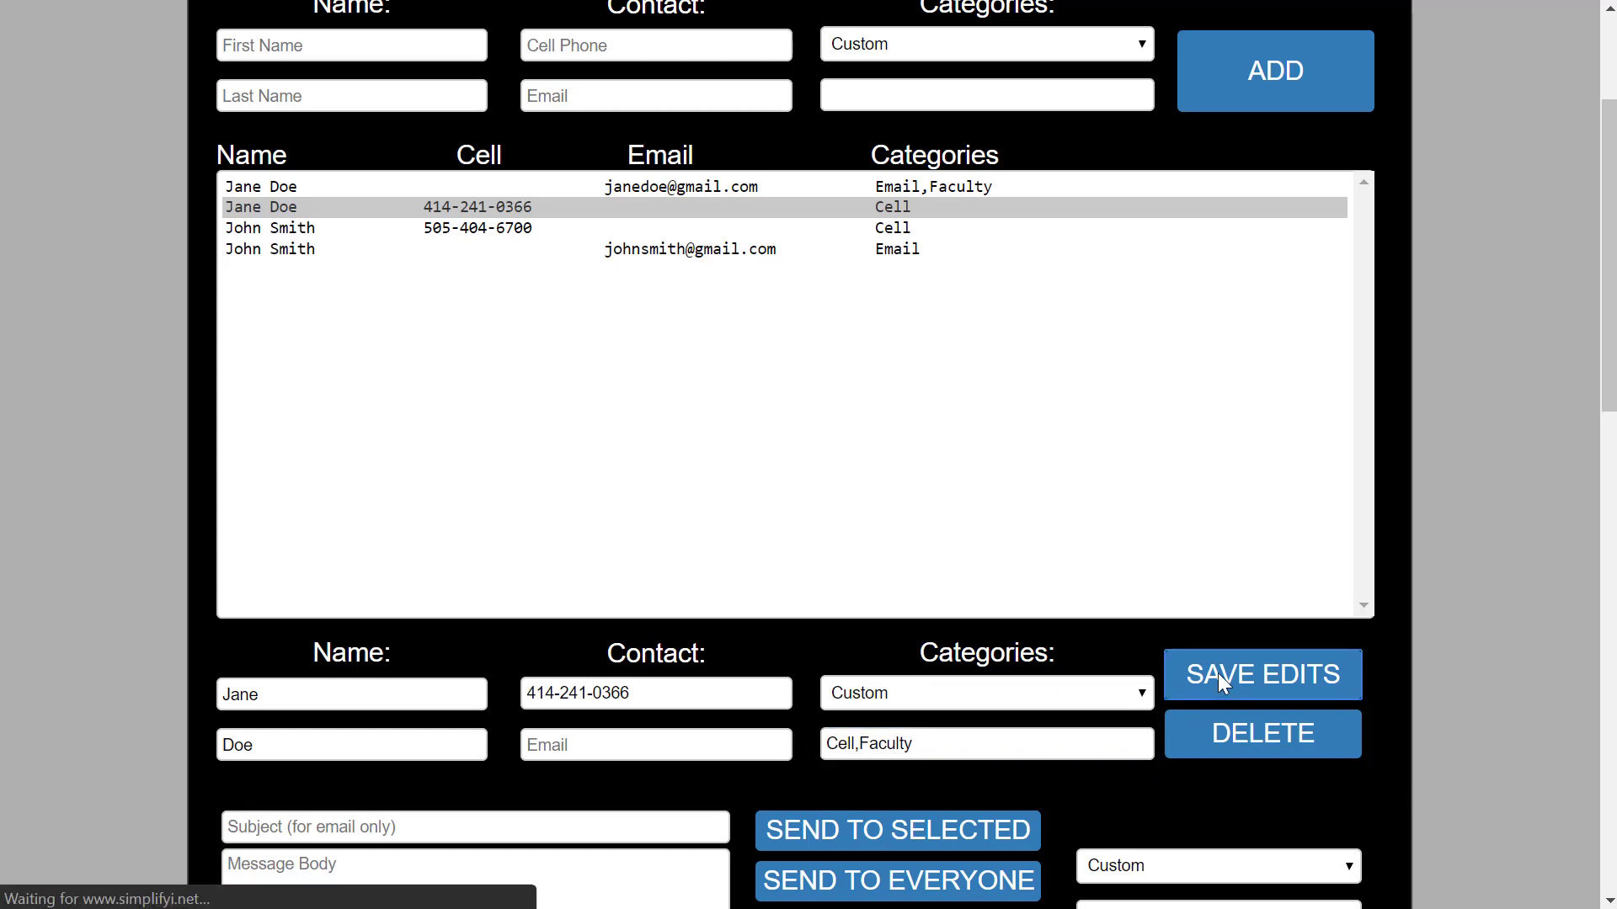
Append ',Staff' to the categories of the second contact's cell and email entries and save each.
scroll(1491, 603, "down", 2)
left_click(911, 268)
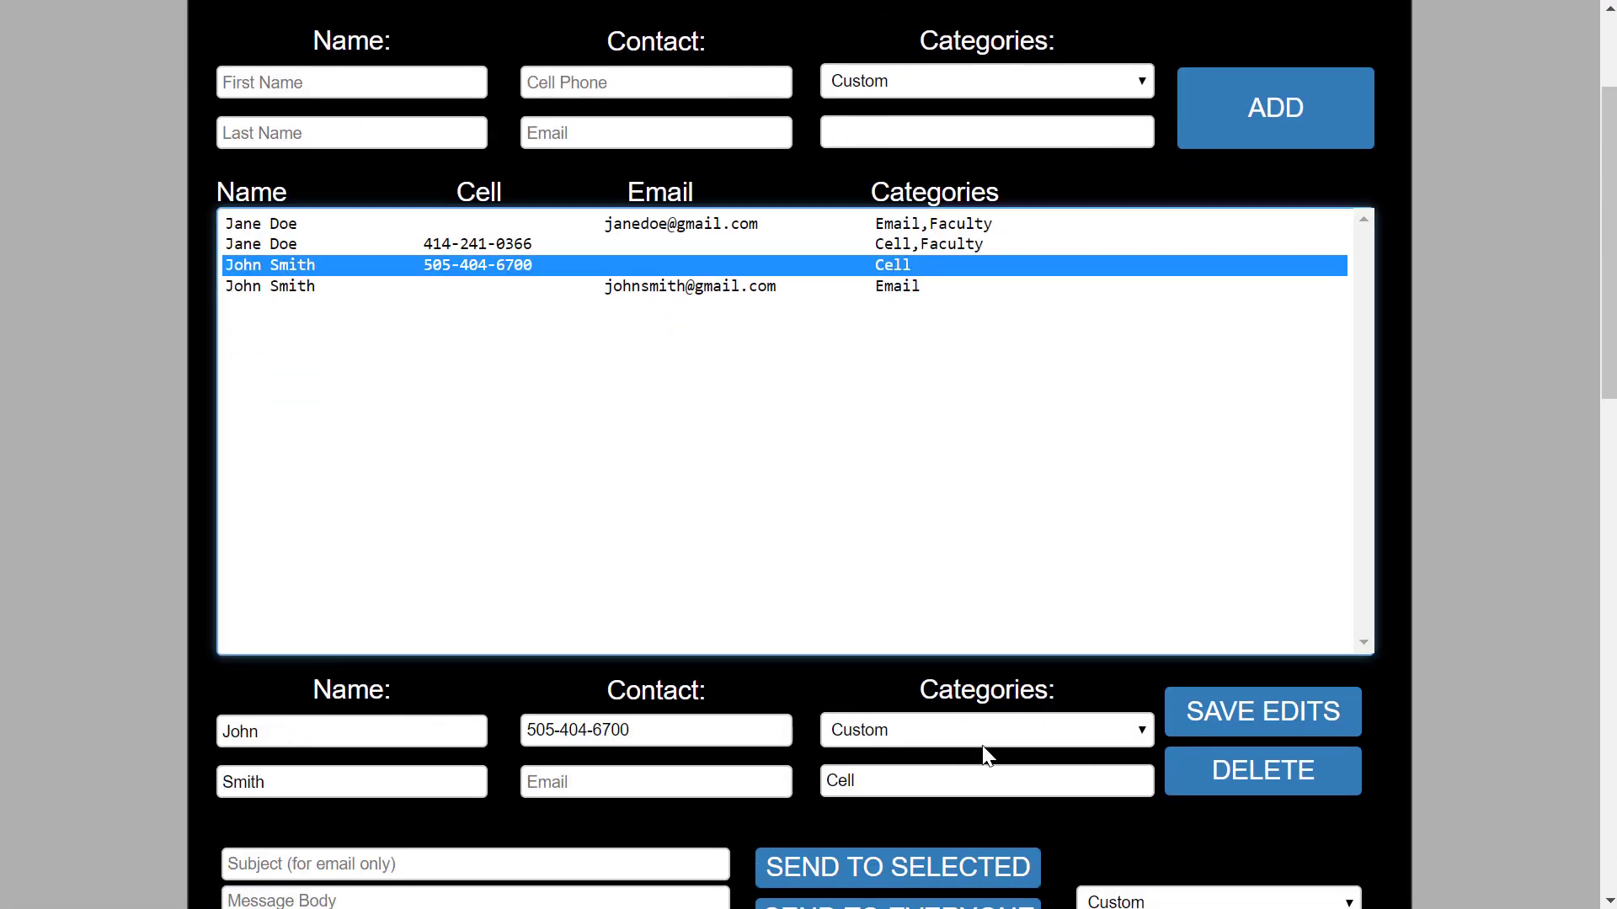
left_click(935, 777)
type(",Staff")
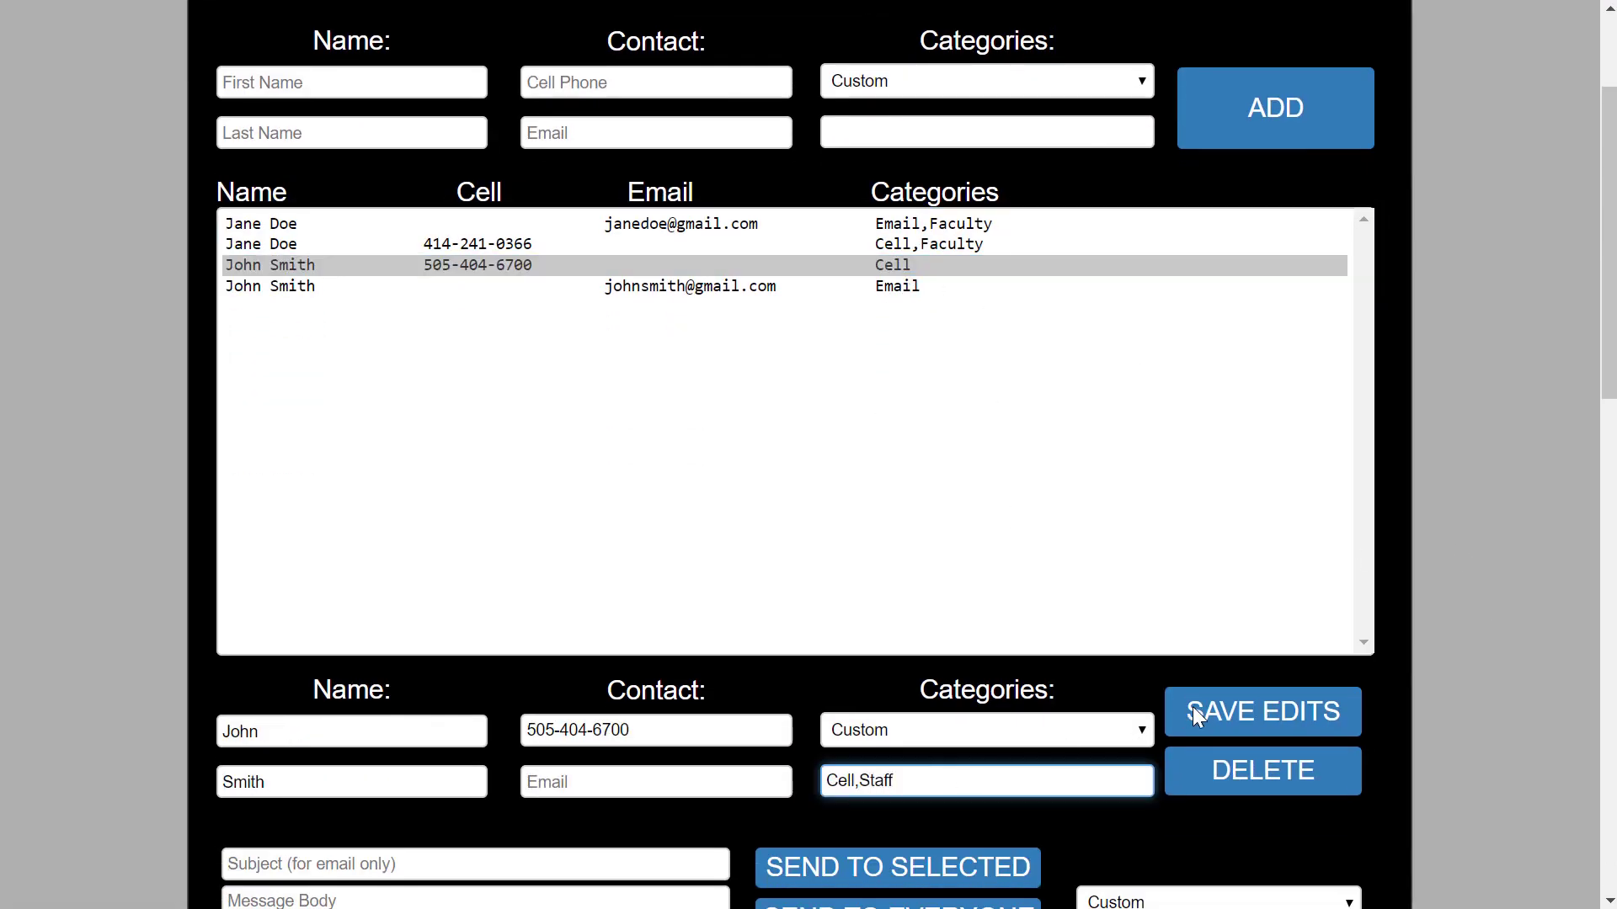
left_click(1193, 707)
left_click(920, 486)
scroll(1539, 608, "down", 4)
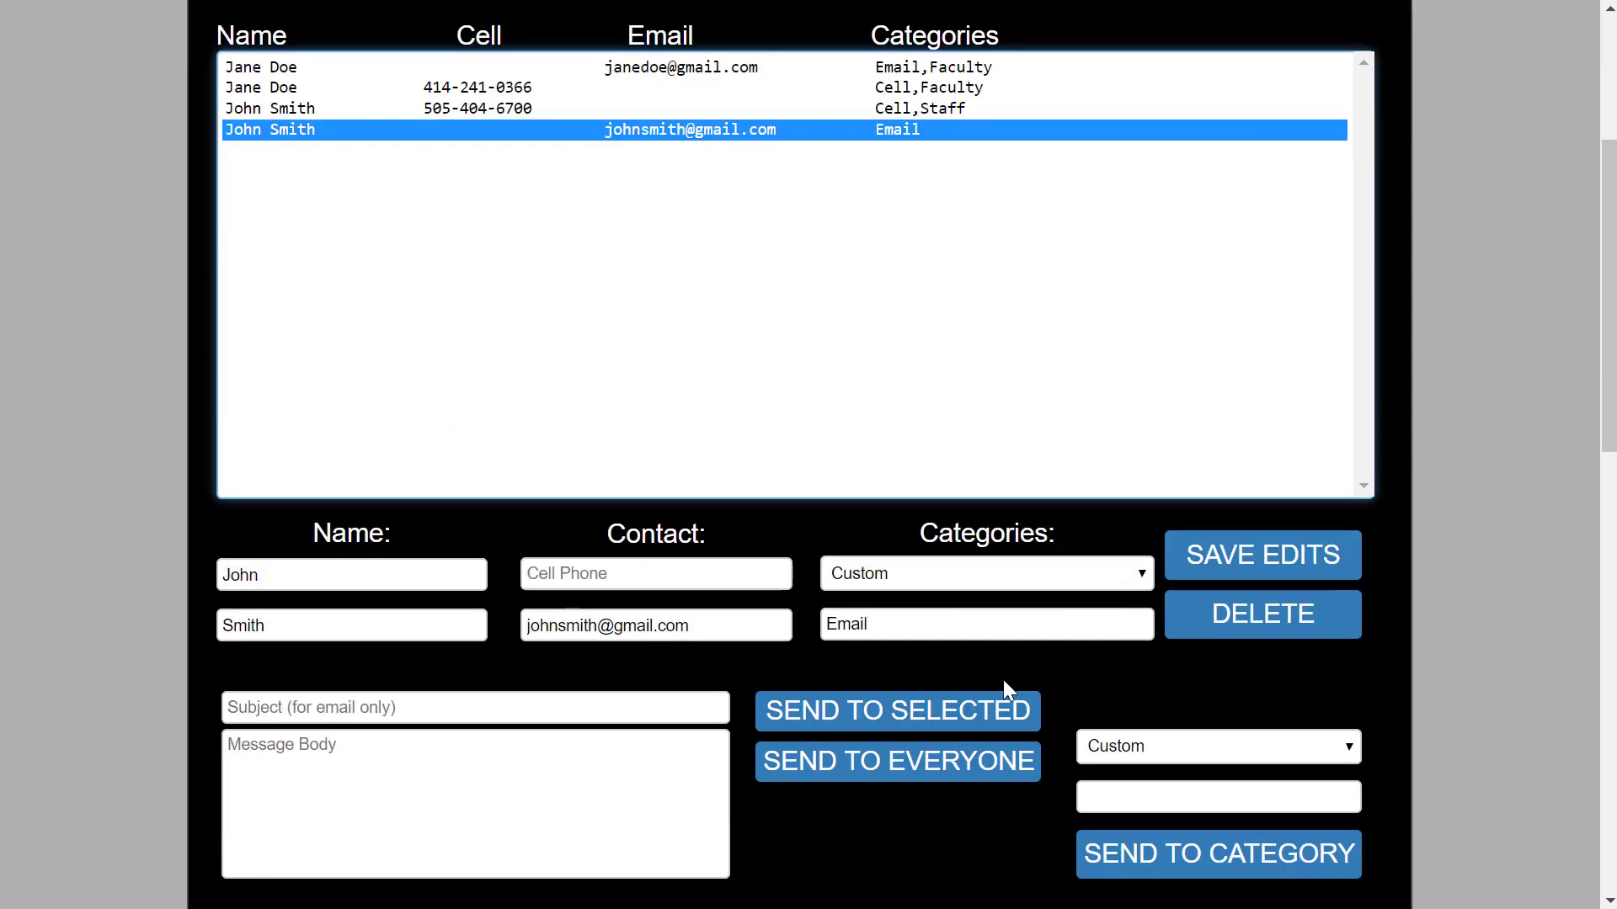
left_click(984, 629)
type(",Staff")
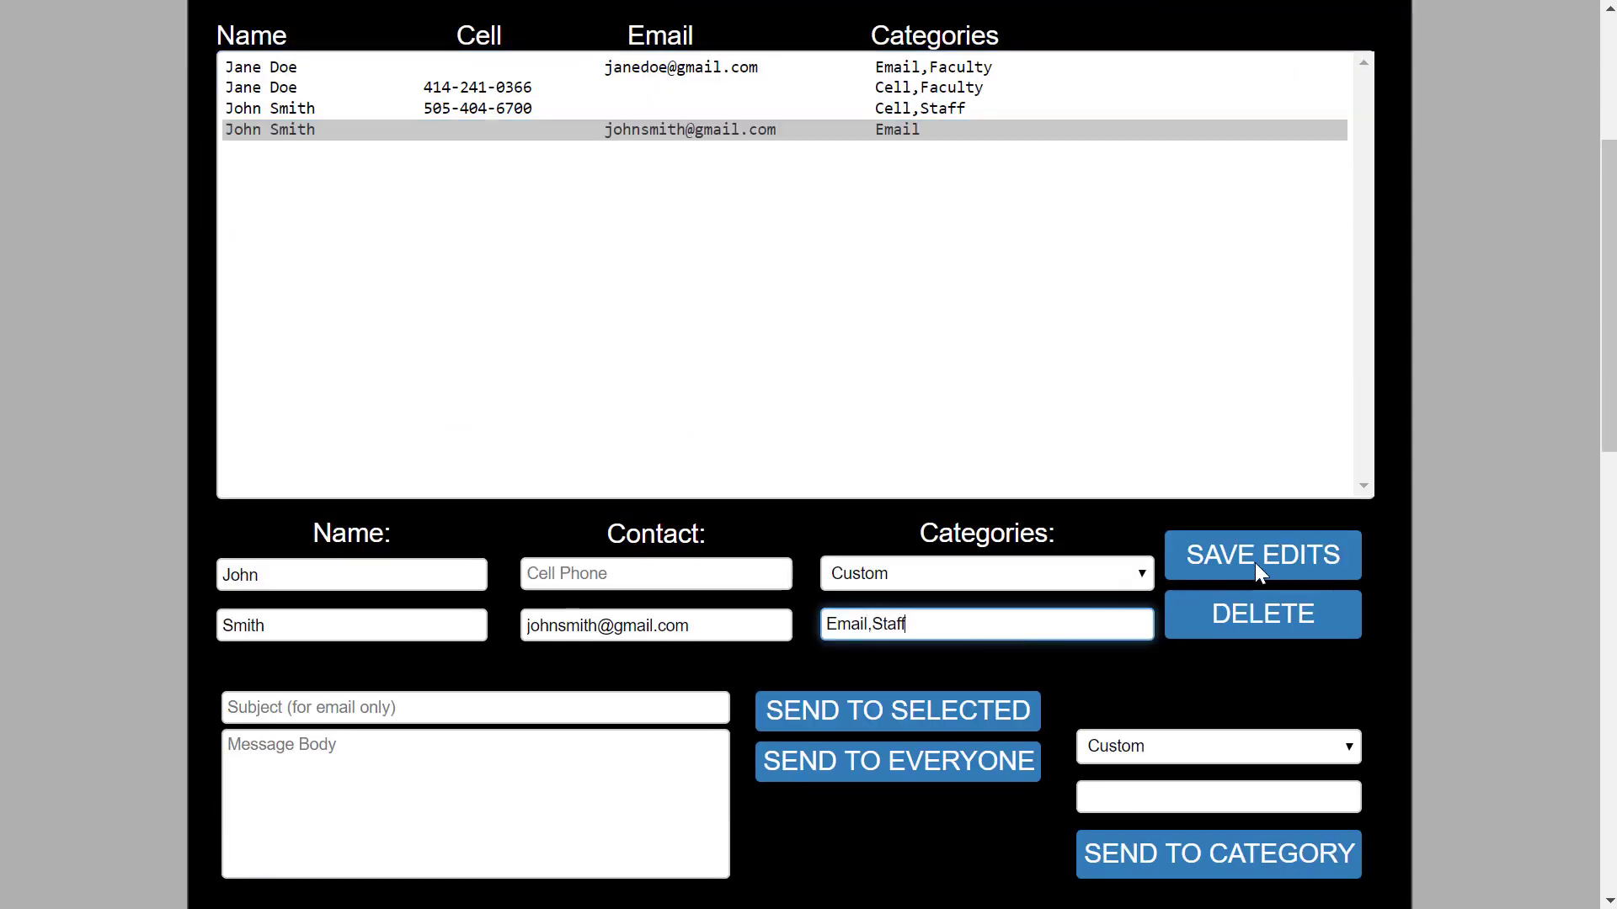
left_click(1254, 557)
scroll(1483, 493, "down", 3)
scroll(1483, 498, "down", 4)
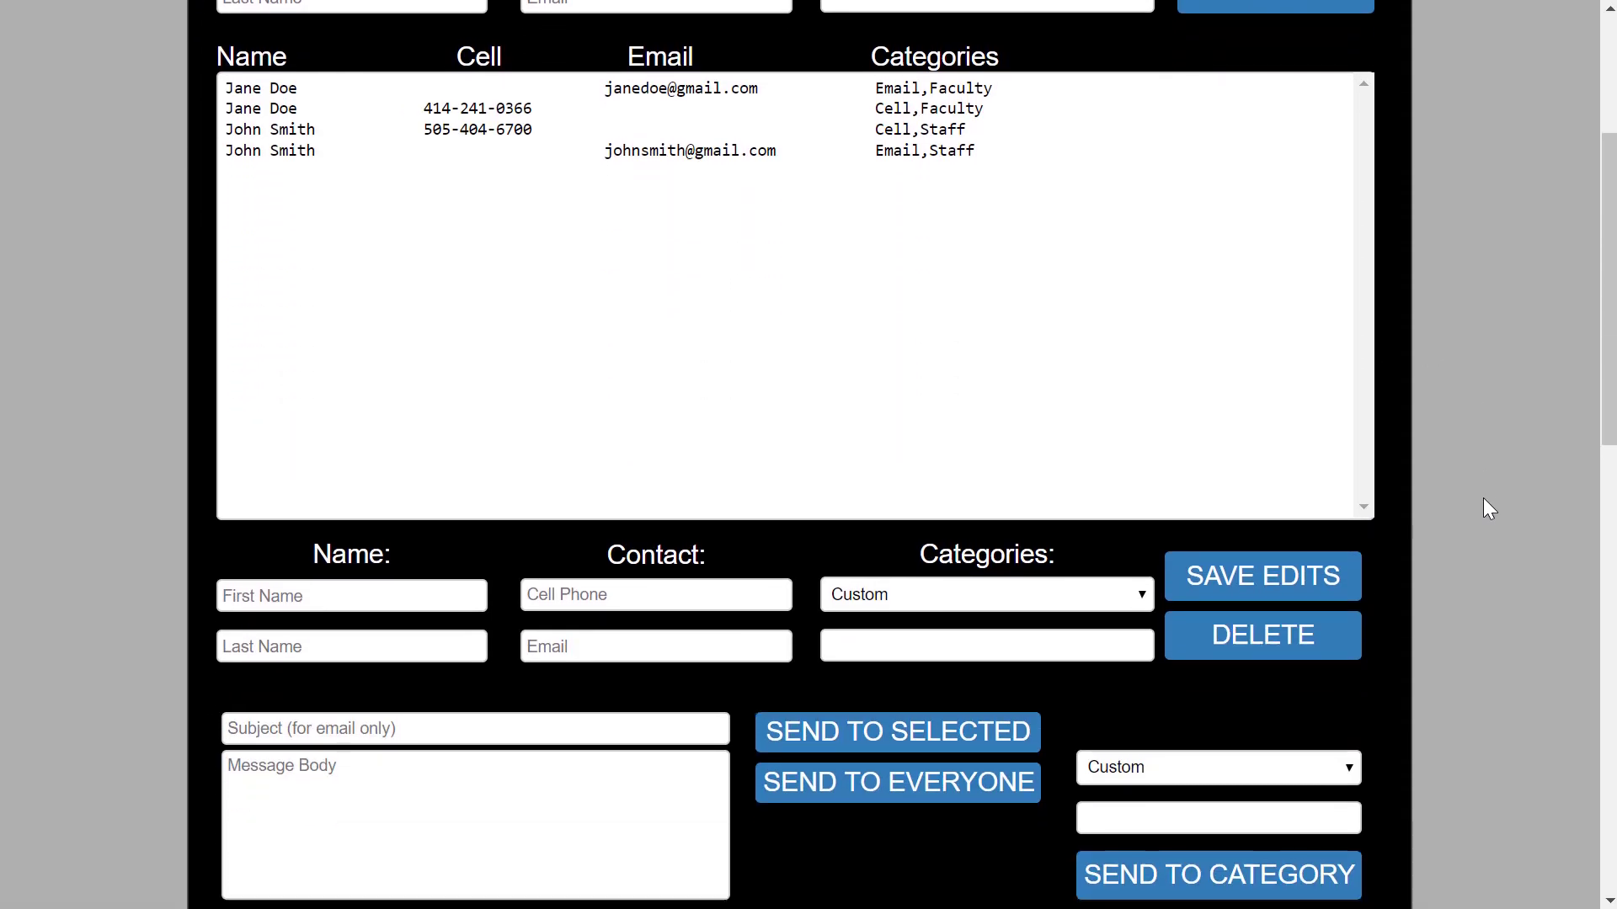
Send 'This is a test message to the cell phones of the faculty.' to category Cell,Faculty.
left_click(481, 574)
type("This is a test message to ")
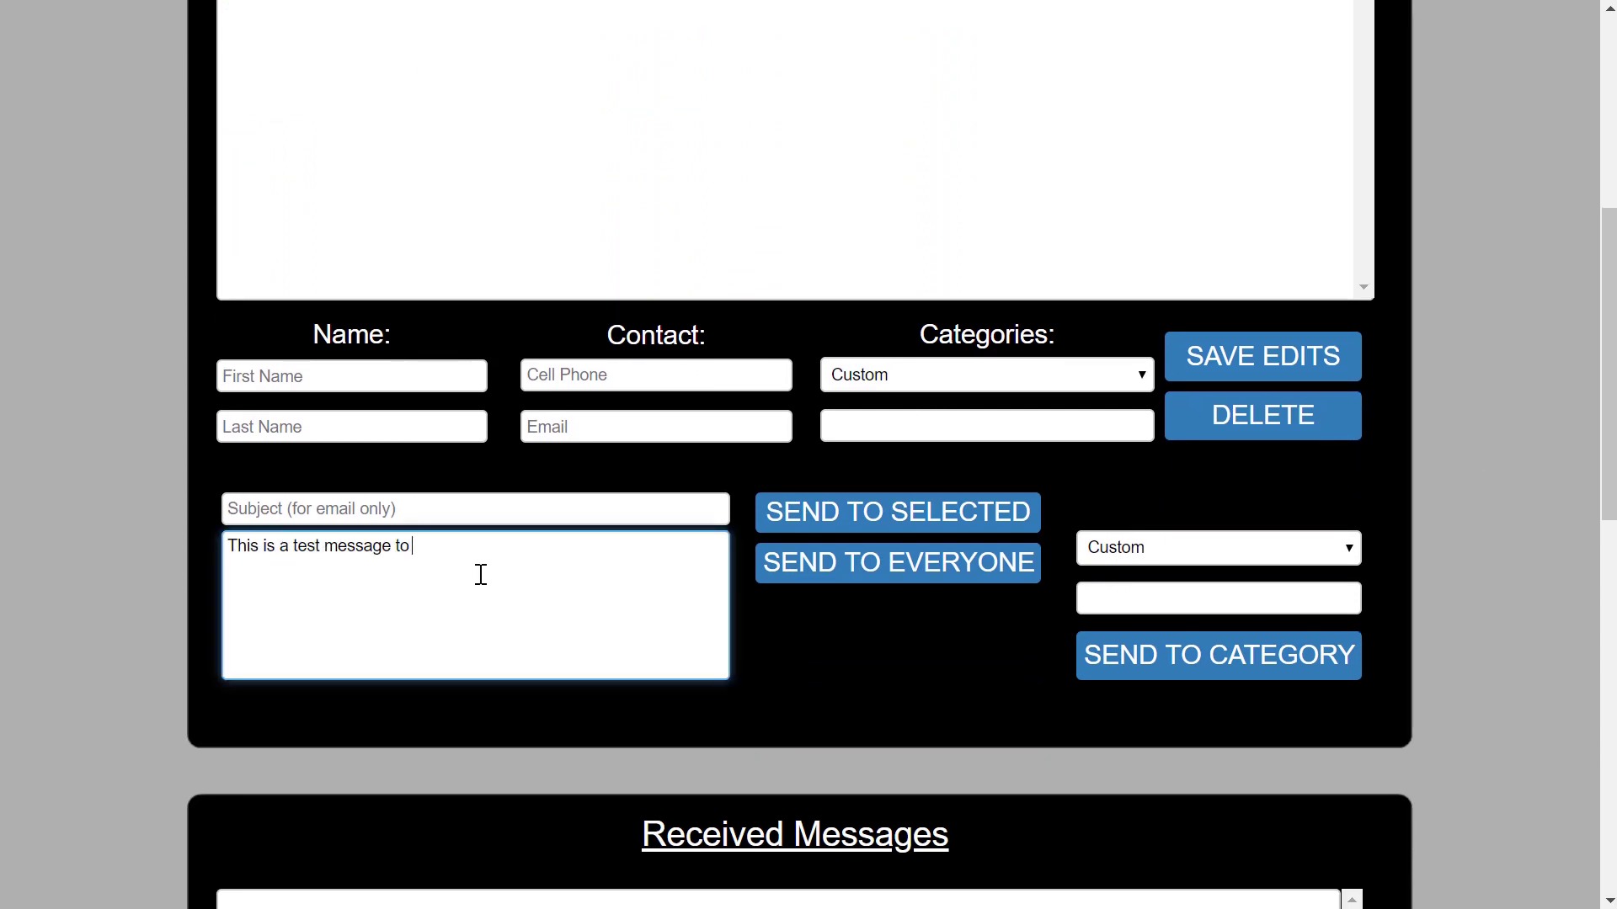
type("the cell phones of the fac")
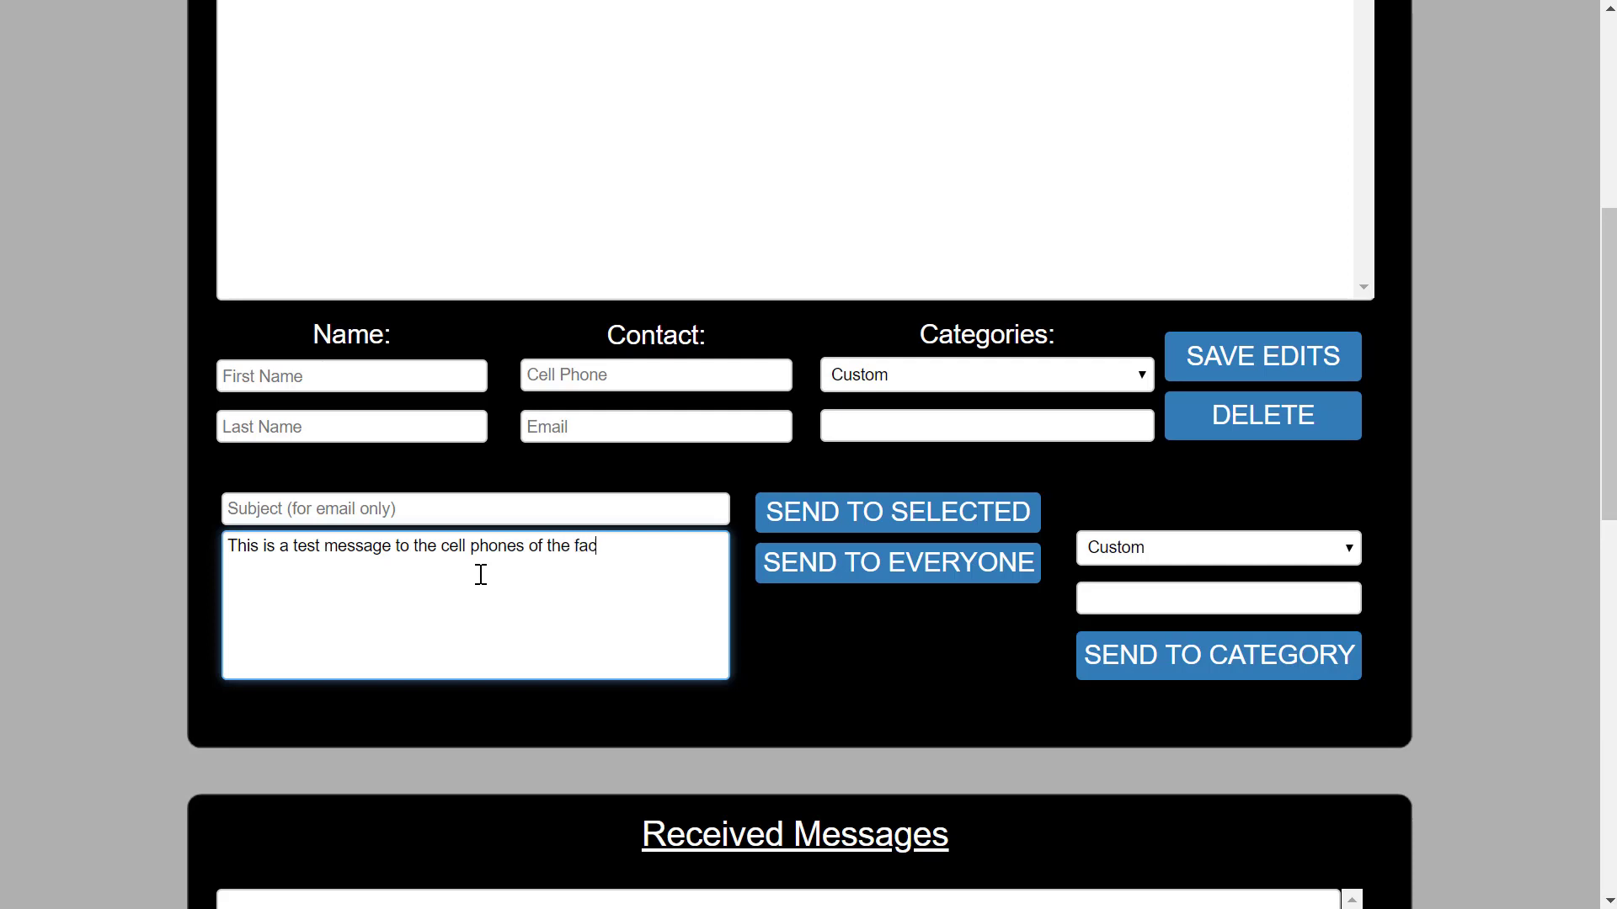
type("ulty.")
left_click(1106, 549)
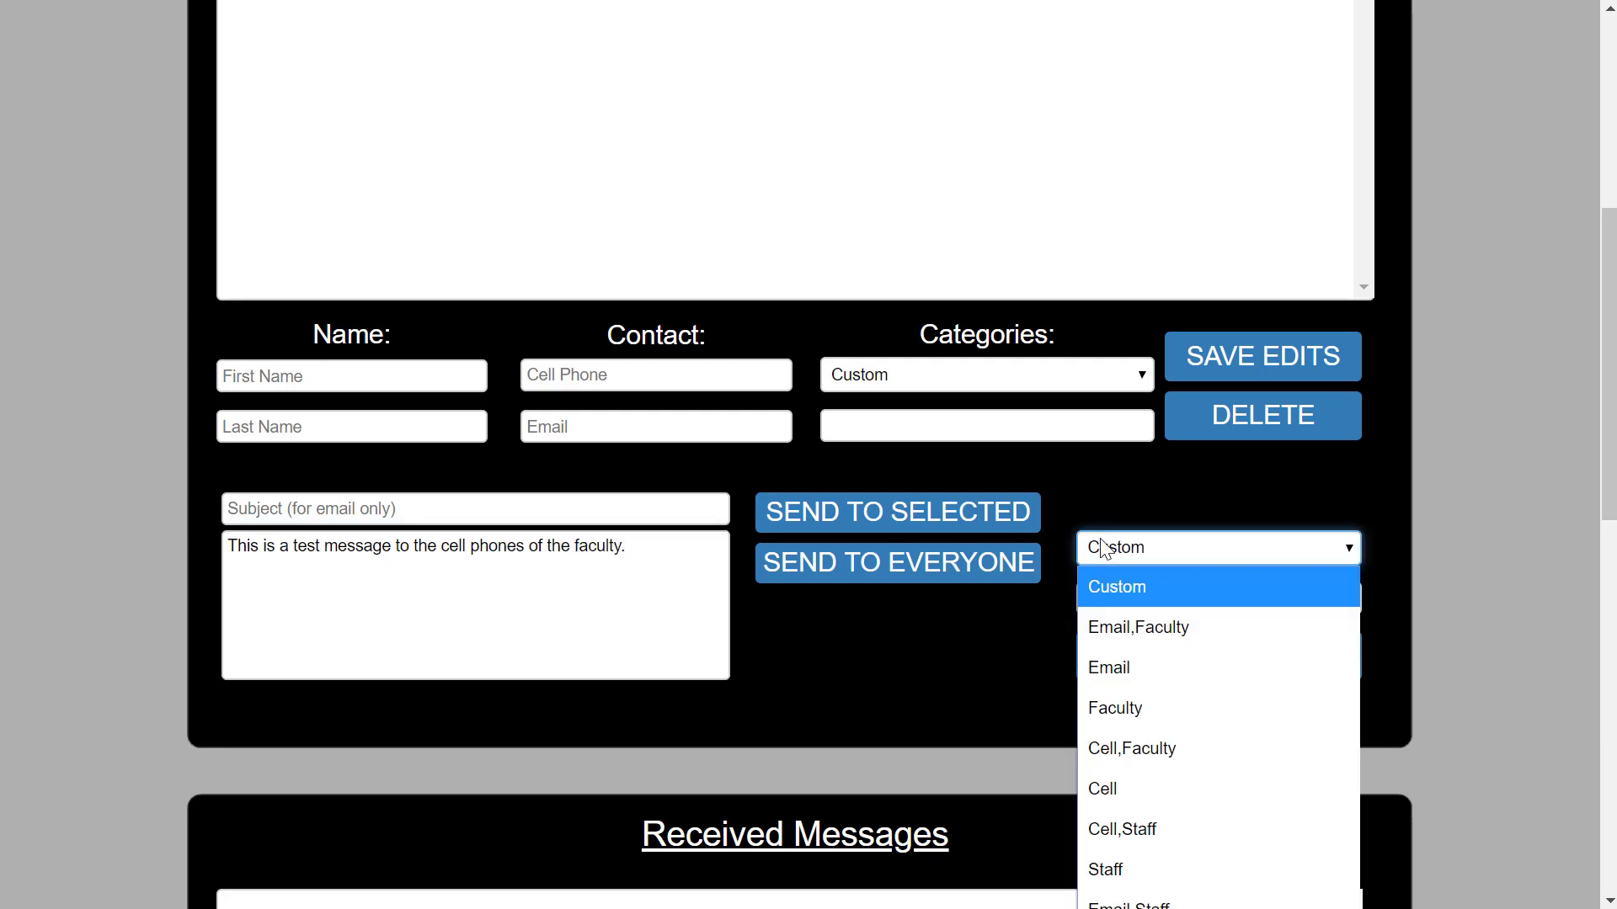
left_click(1155, 746)
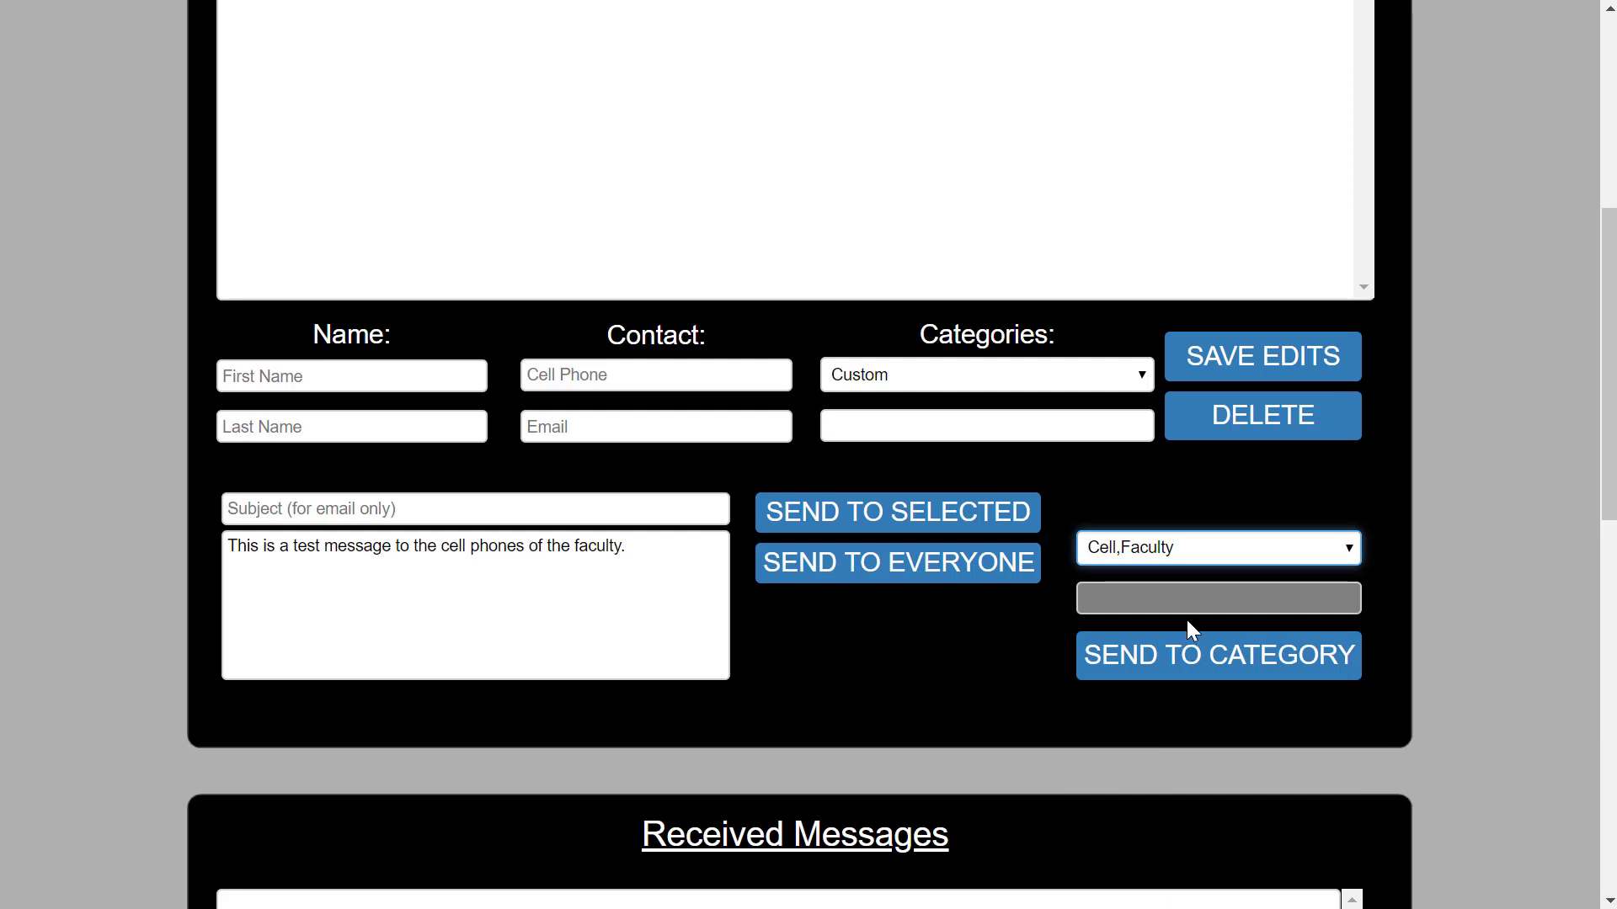
left_click(1196, 652)
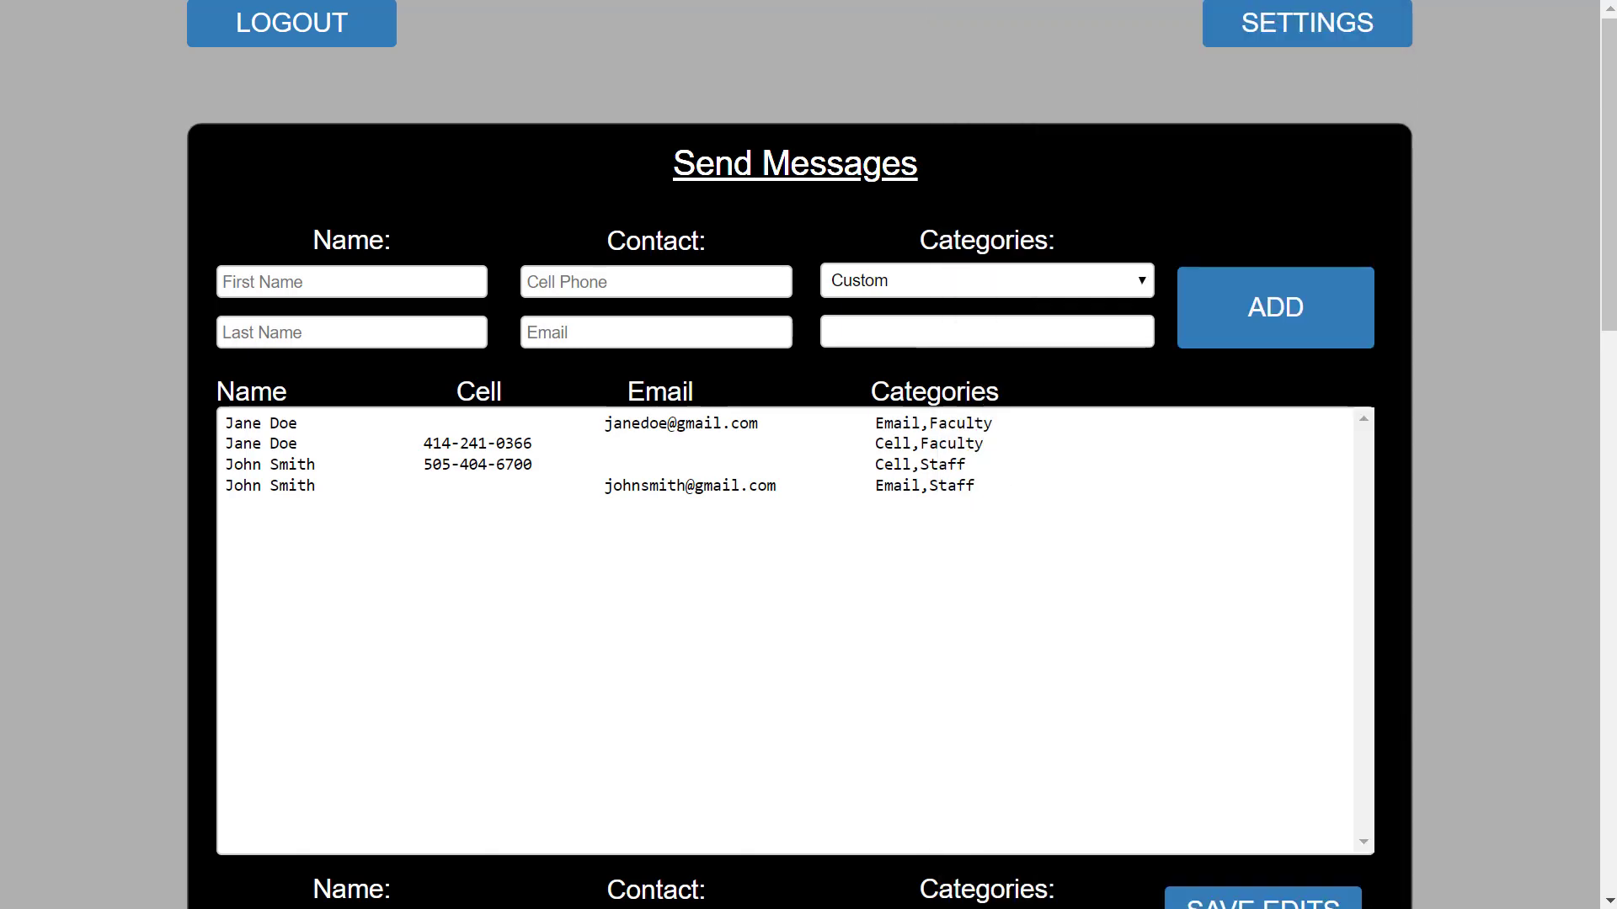
Scroll down to the Received Messages panel showing the reply from the Cell,Faculty contact.
scroll(1501, 205, "down", 15)
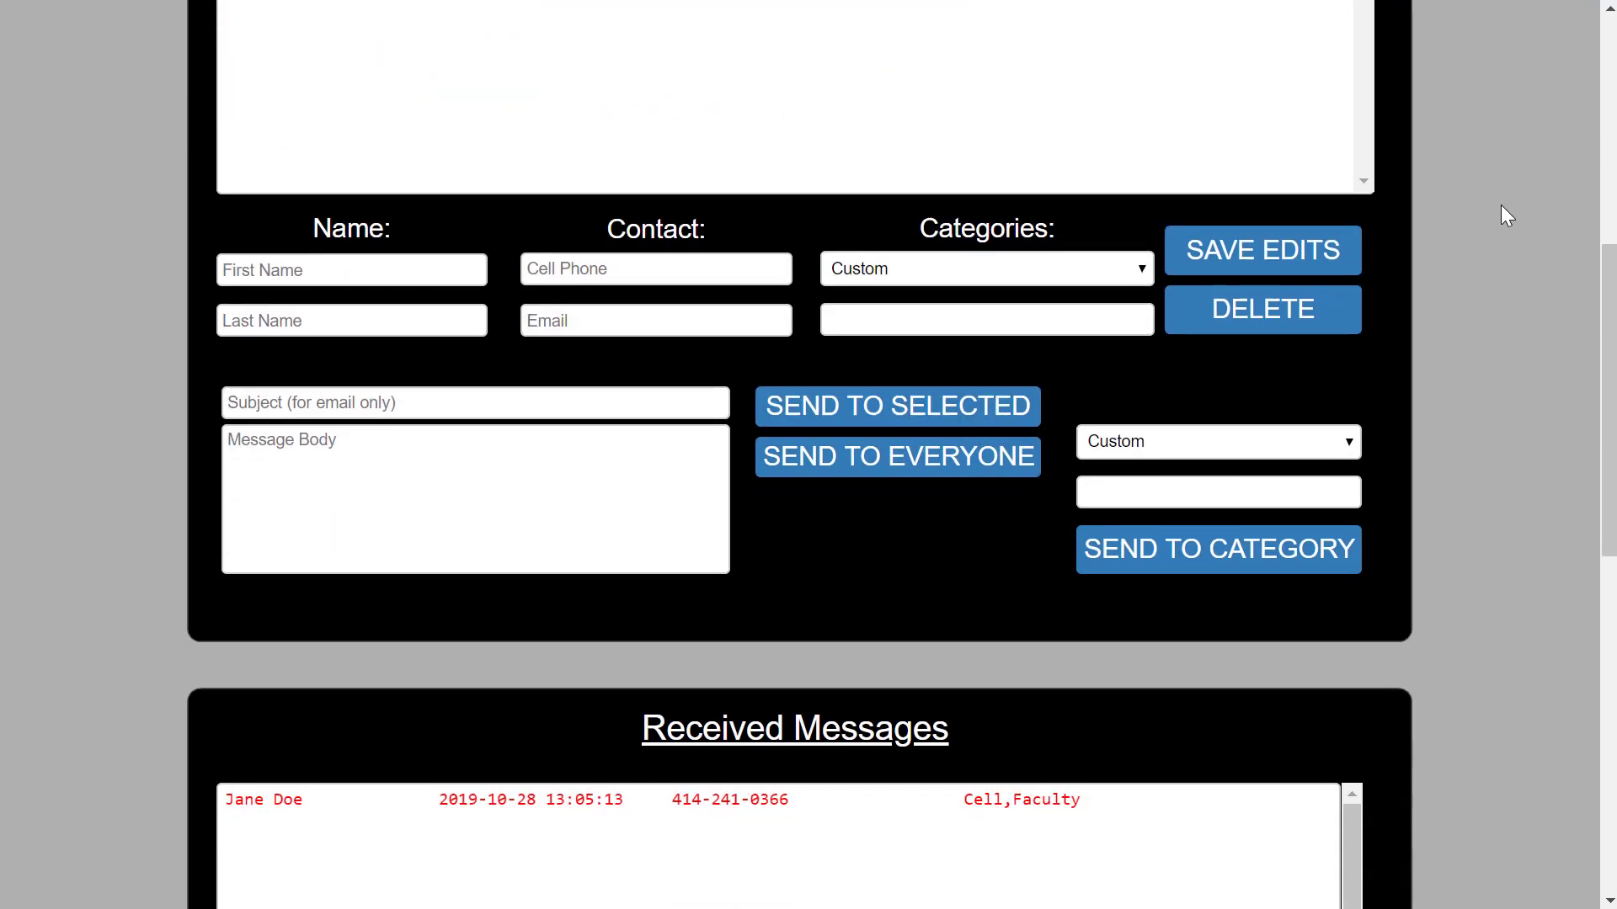
scroll(1501, 205, "down", 2)
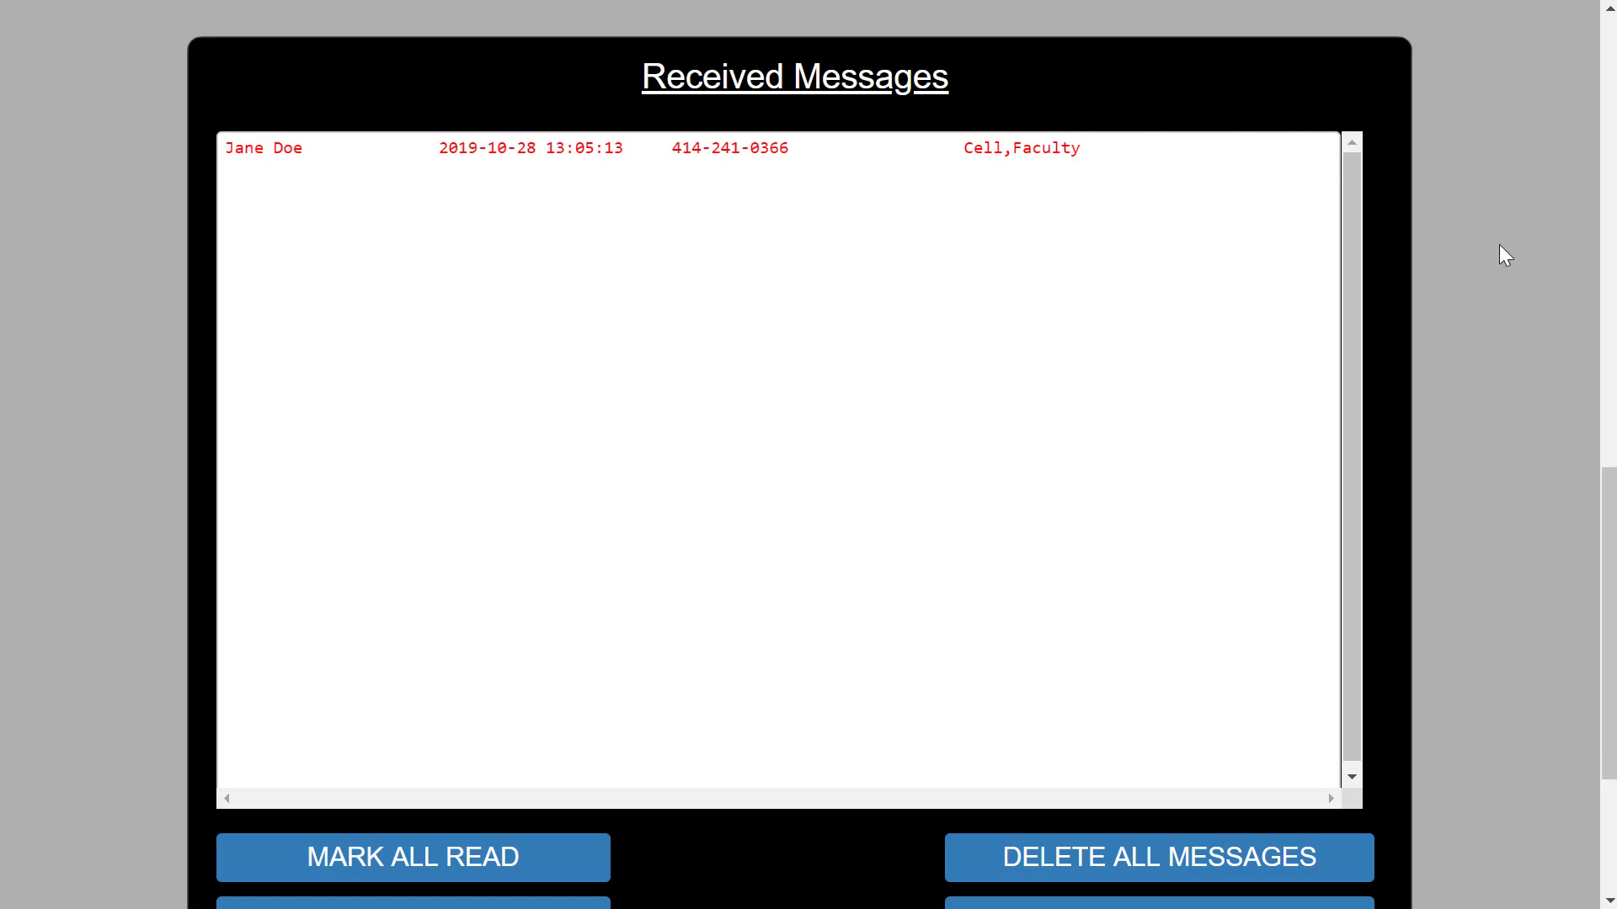
Answer the 'I got the message!' reply with 'Thanks for your reply' to that contact.
left_click(1065, 153)
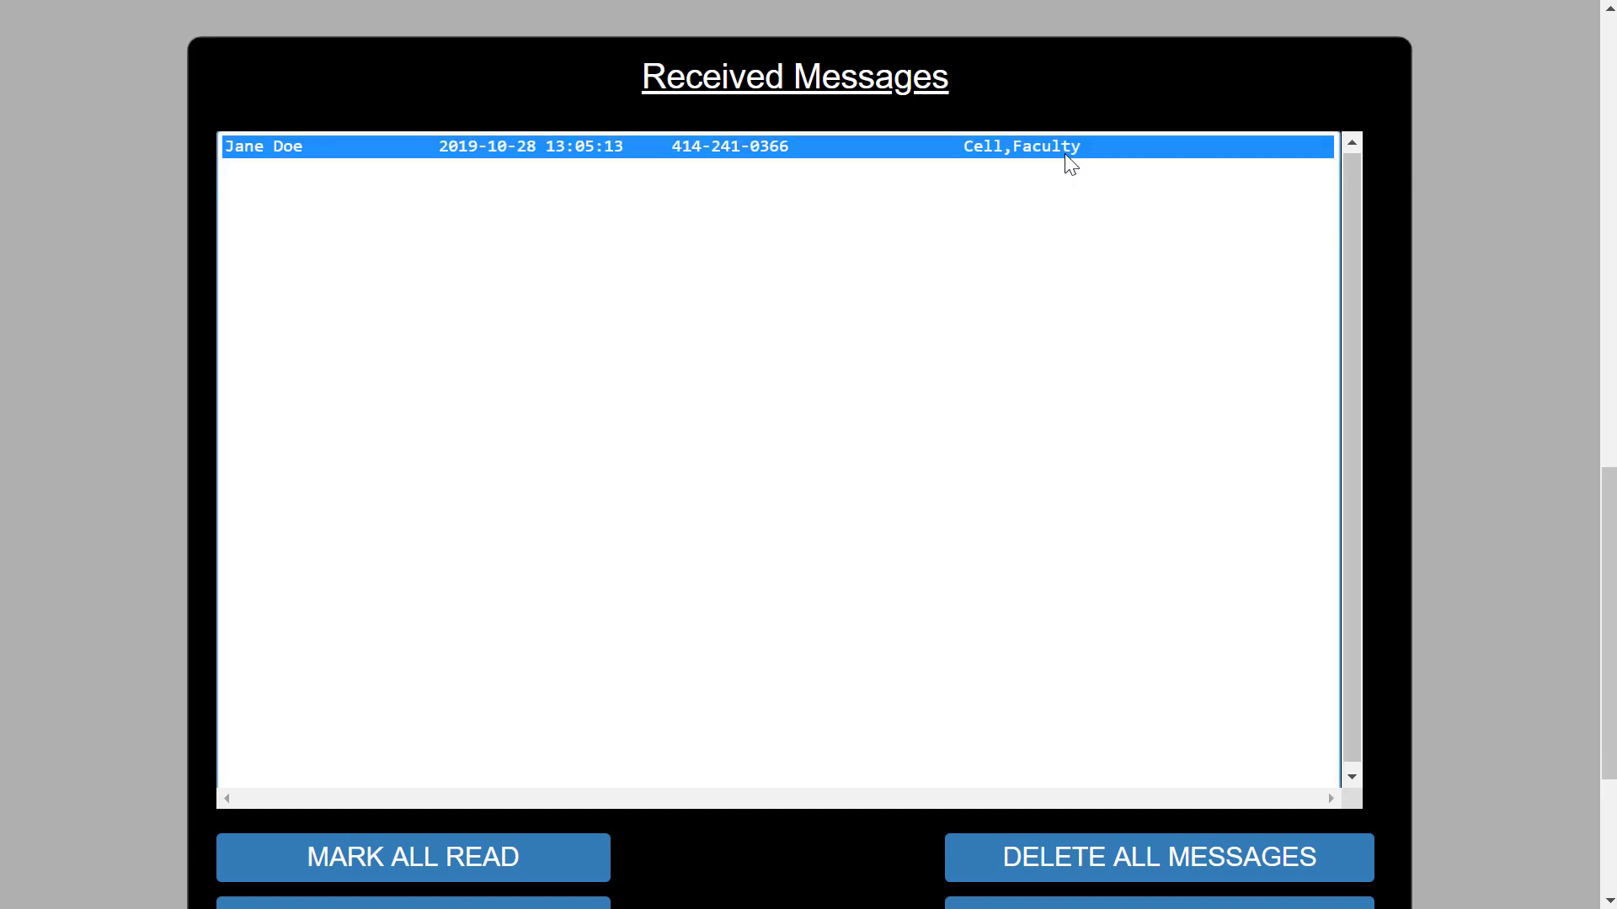
scroll(1524, 308, "down", 4)
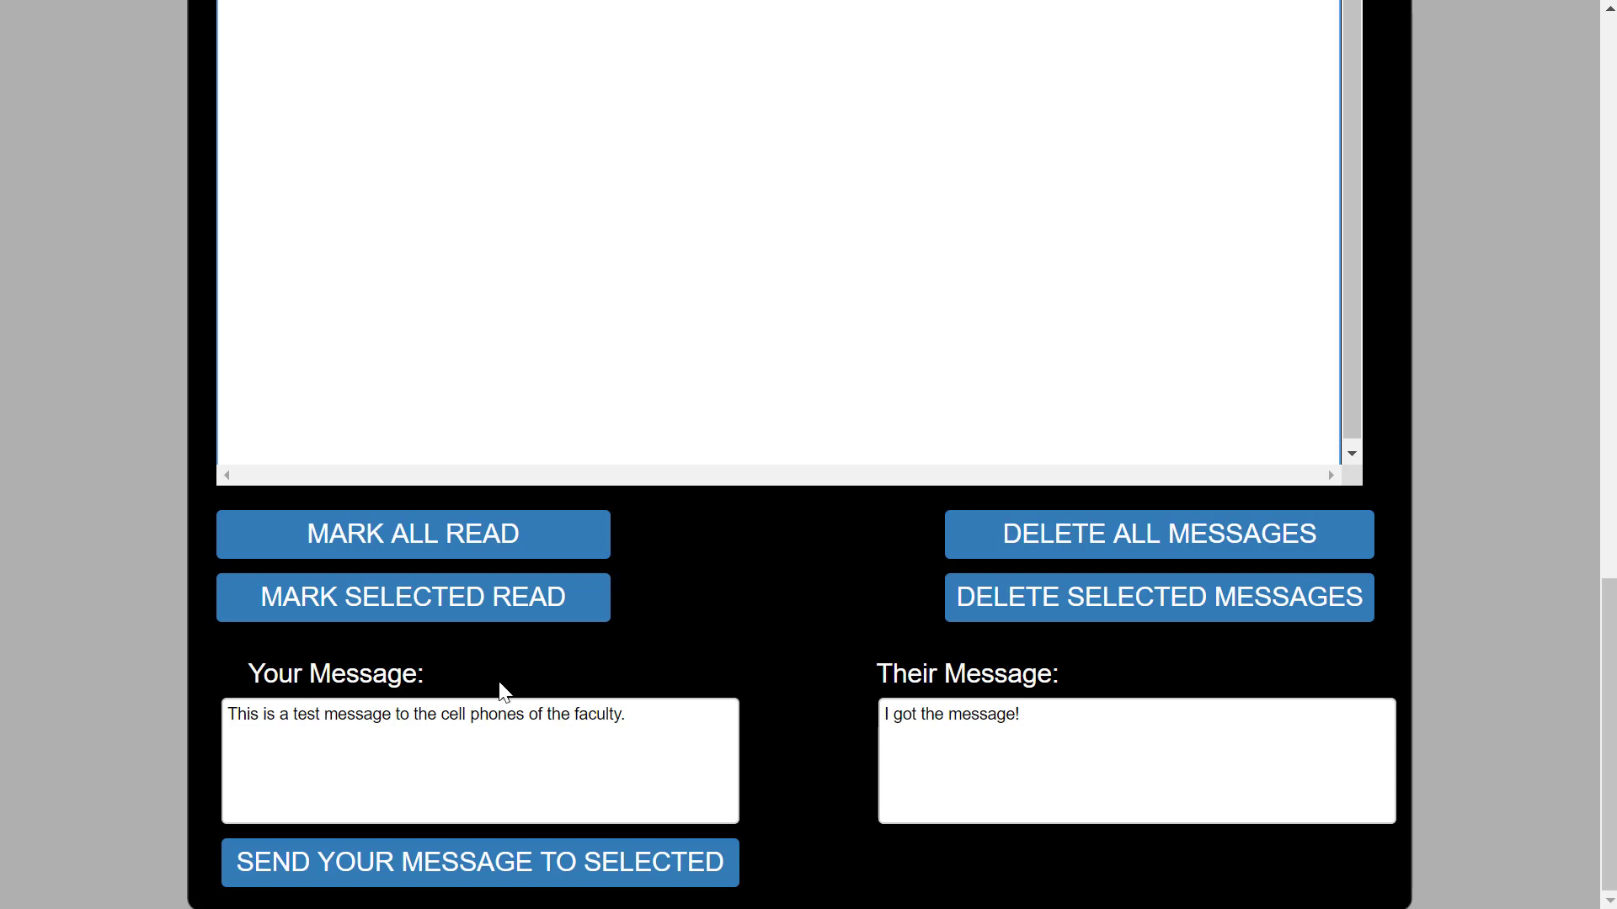
left_click_drag(646, 714, 157, 749)
type("Thanks for your reply")
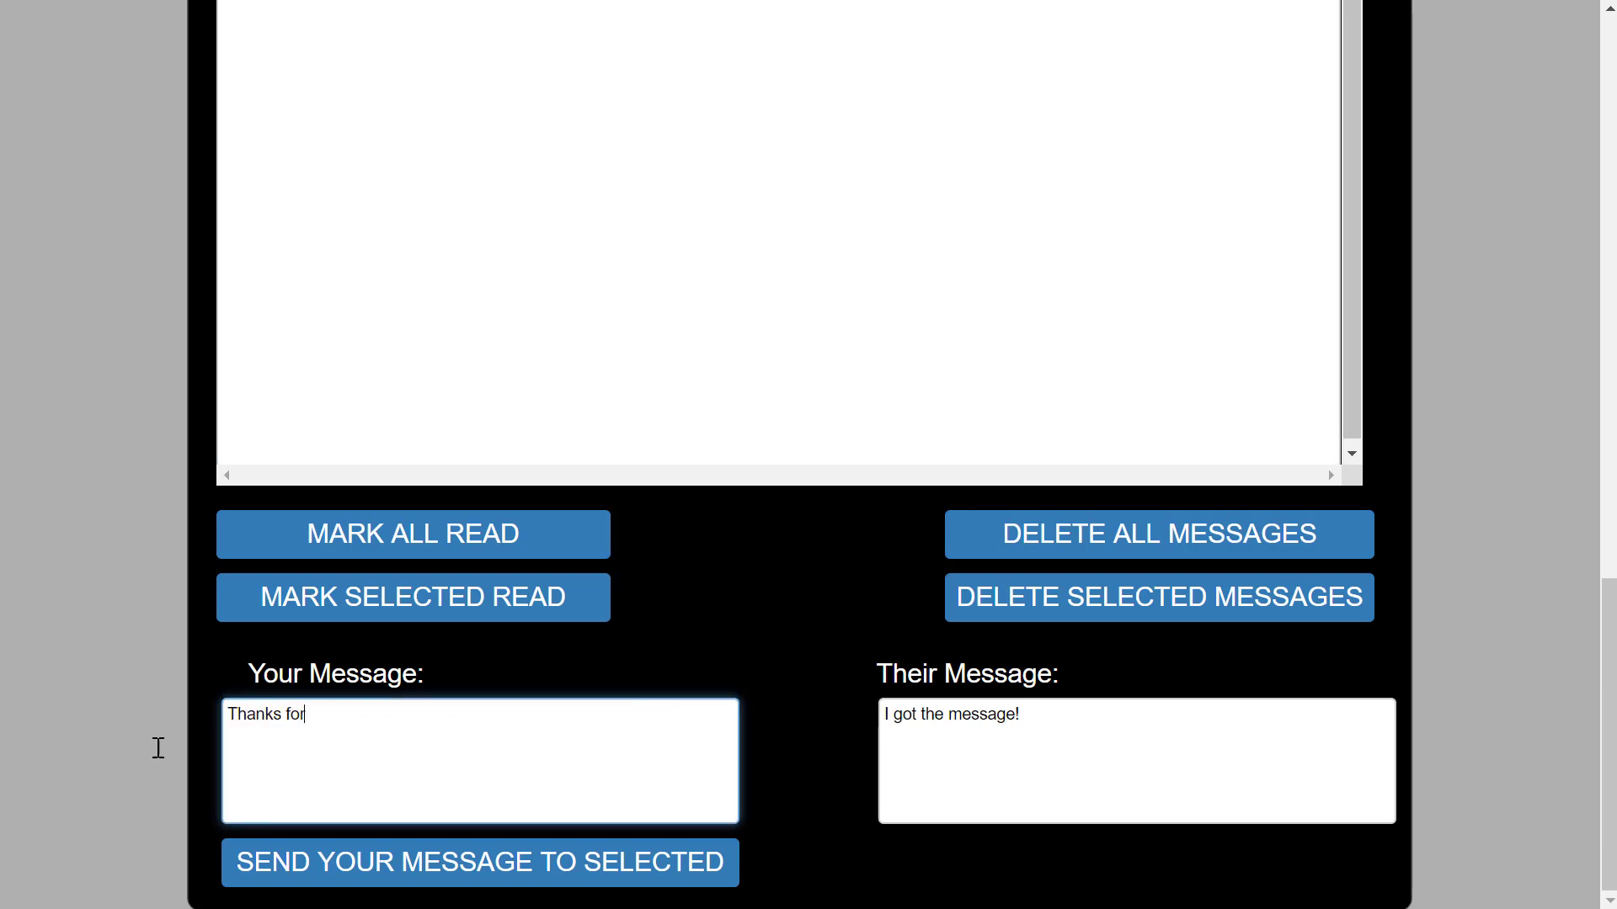
left_click(322, 852)
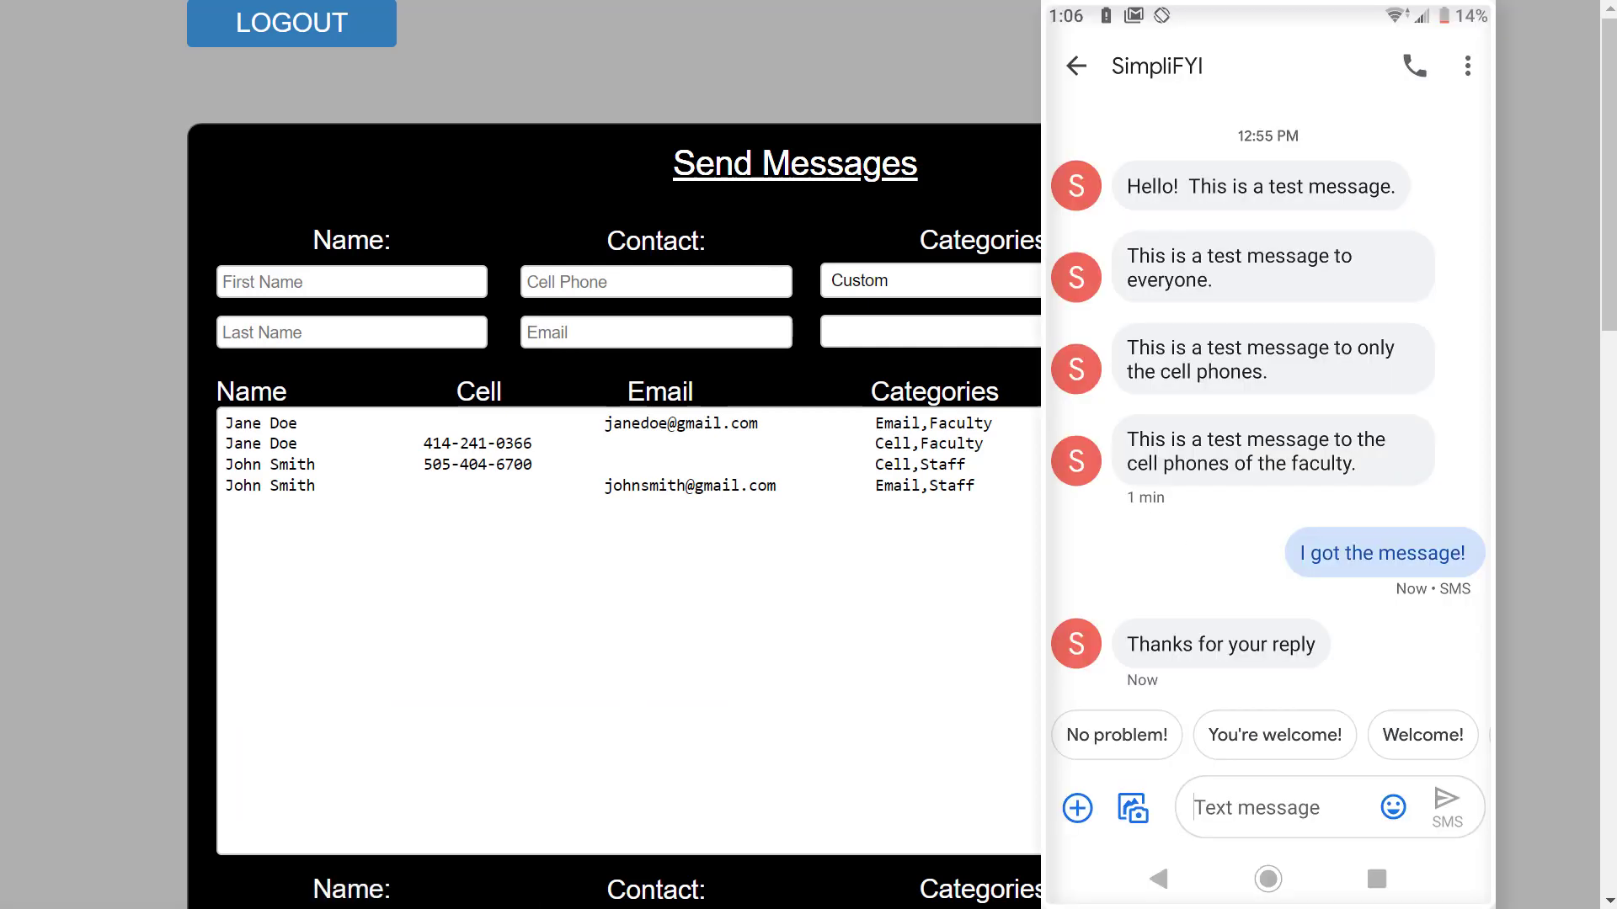
Scroll down to the Received Messages panel to check the answered reply is marked read.
scroll(1499, 383, "down", 10)
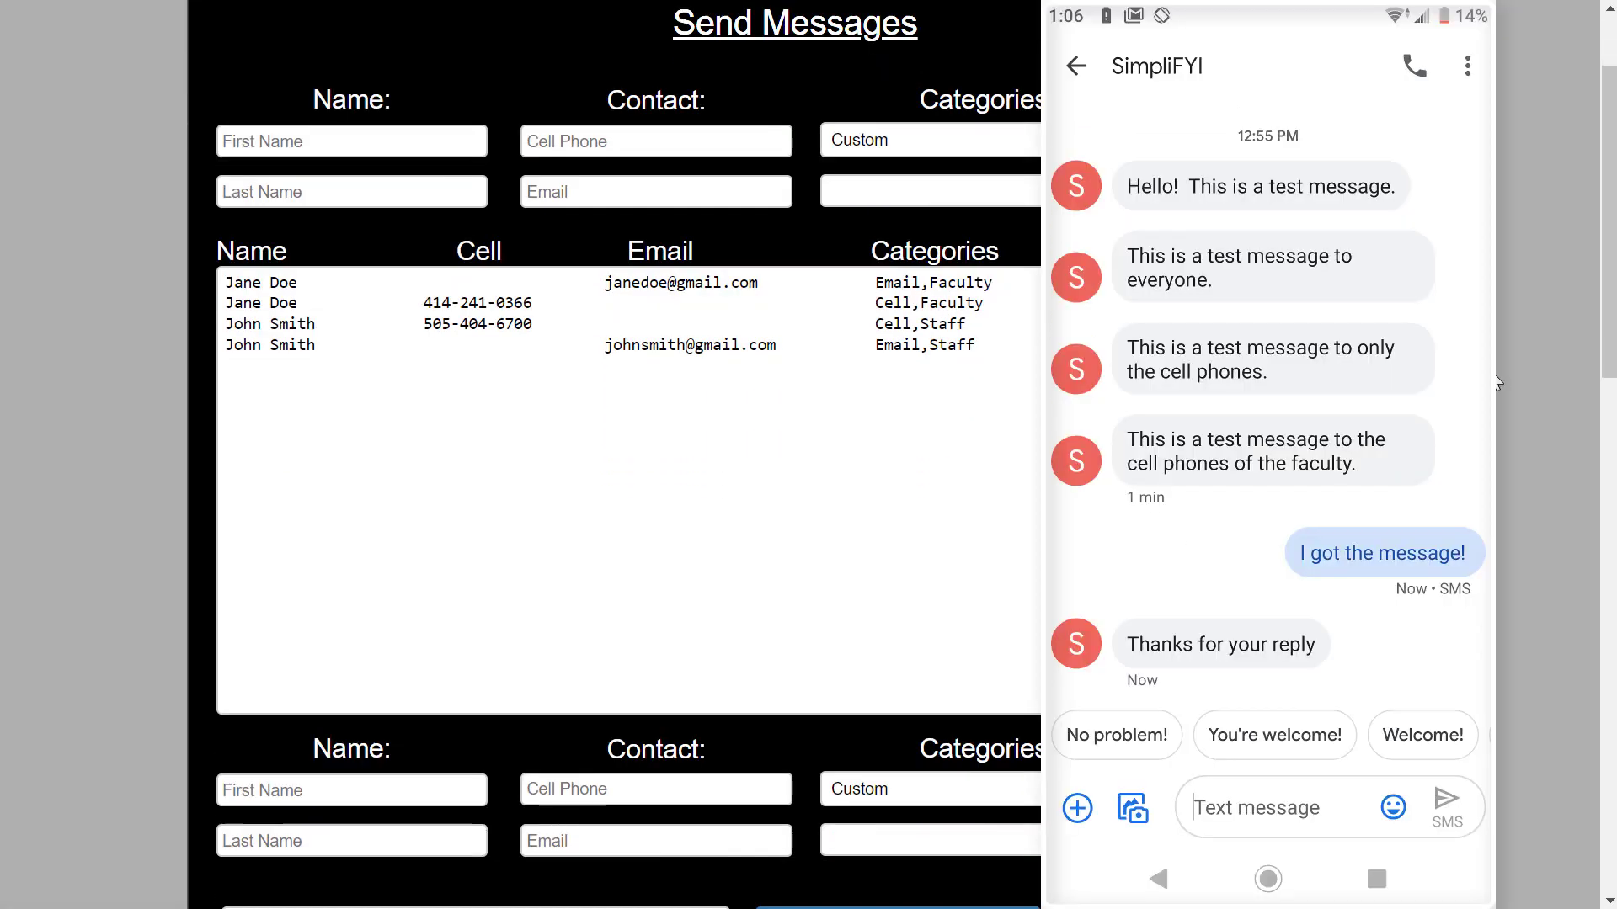
scroll(1499, 383, "down", 4)
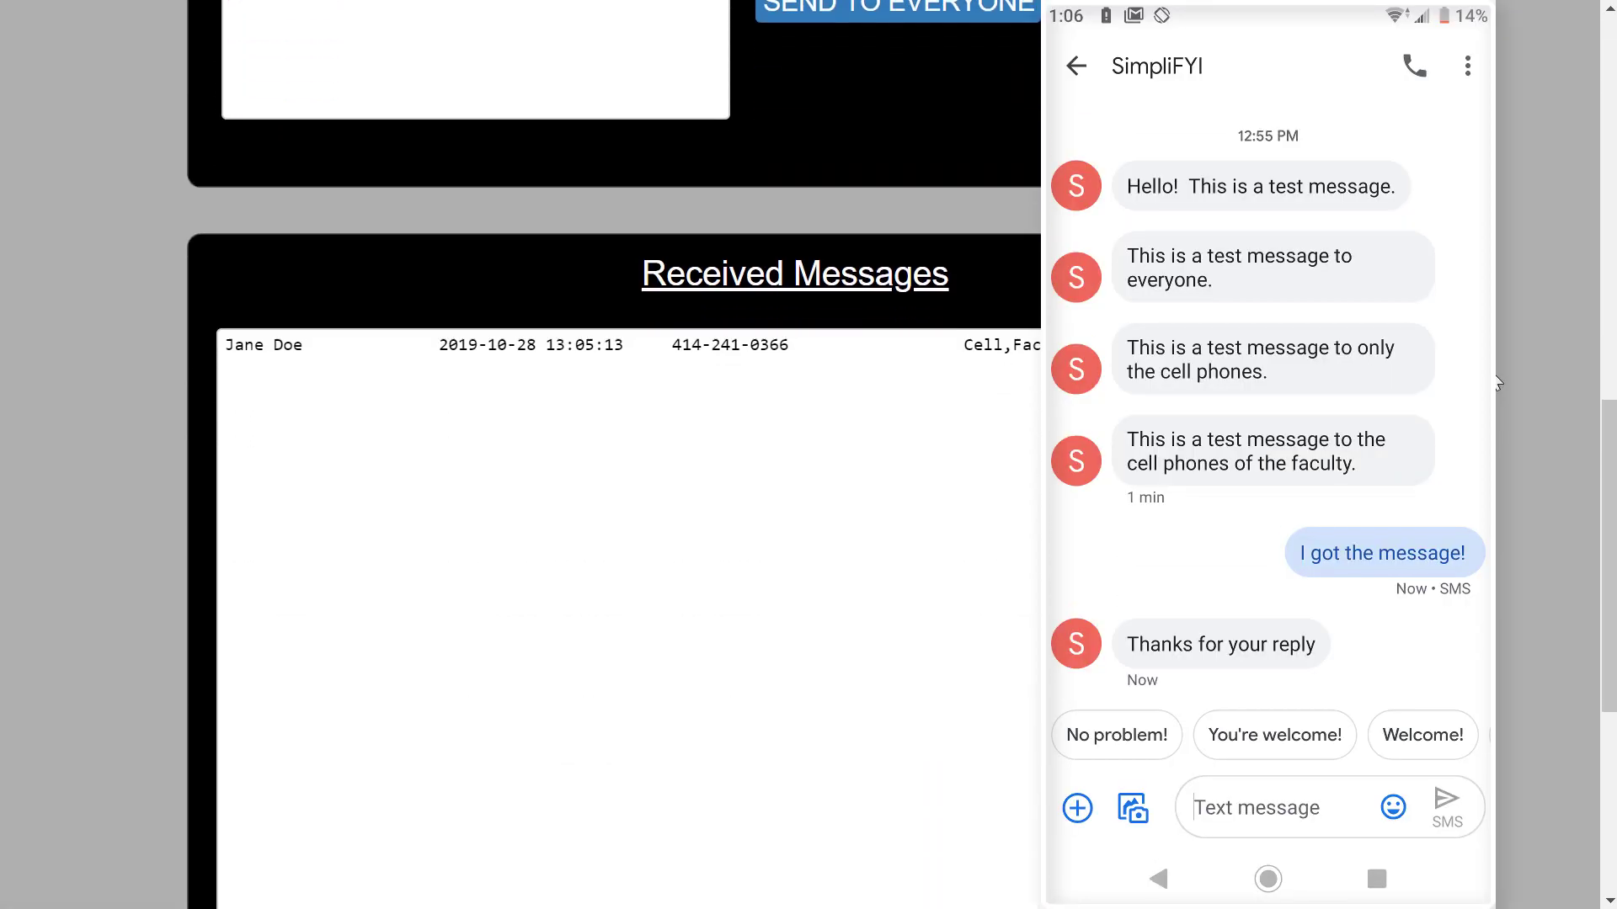